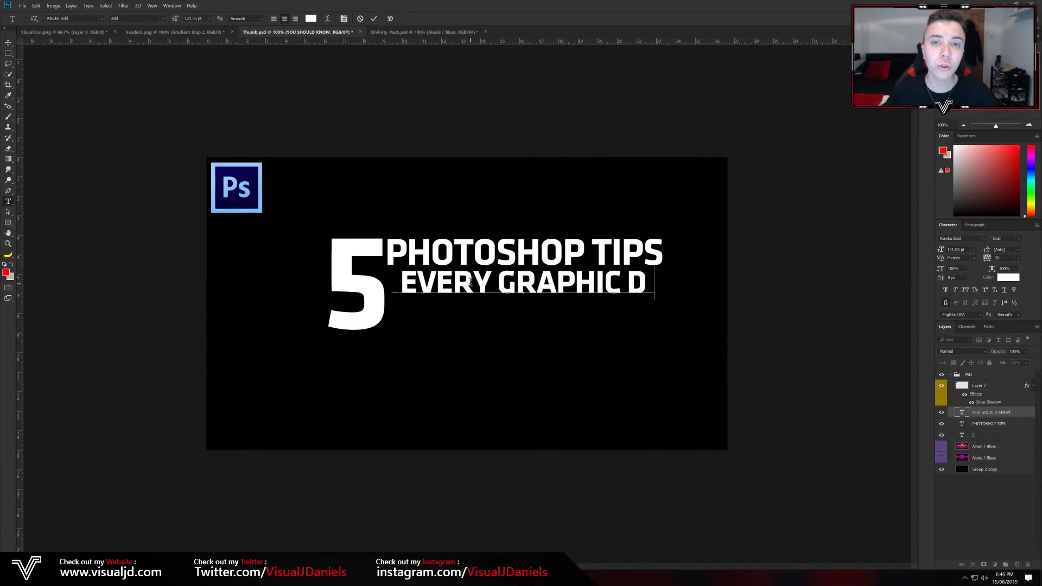
# Scale the EVERY GRAPHIC DESIGNER line to fit under PHOTOSHOP TIPS
pyautogui.hotkey('ctrl', 't')
pyautogui.moveTo(341, 300); pyautogui.dragTo(389, 294)
pyautogui.press('Return')
# Duplicate that line one row lower and retype the copy as SHOULD KNOW
pyautogui.press('v')
pyautogui.hotkey('ctrl', 'j')
pyautogui.moveTo(51, 219); pyautogui.dragTo(52, 242)
pyautogui.doubleClick(450, 299)
pyautogui.hotkey('ctrl', 'a')
pyautogui.write('SHOULD KNOW')
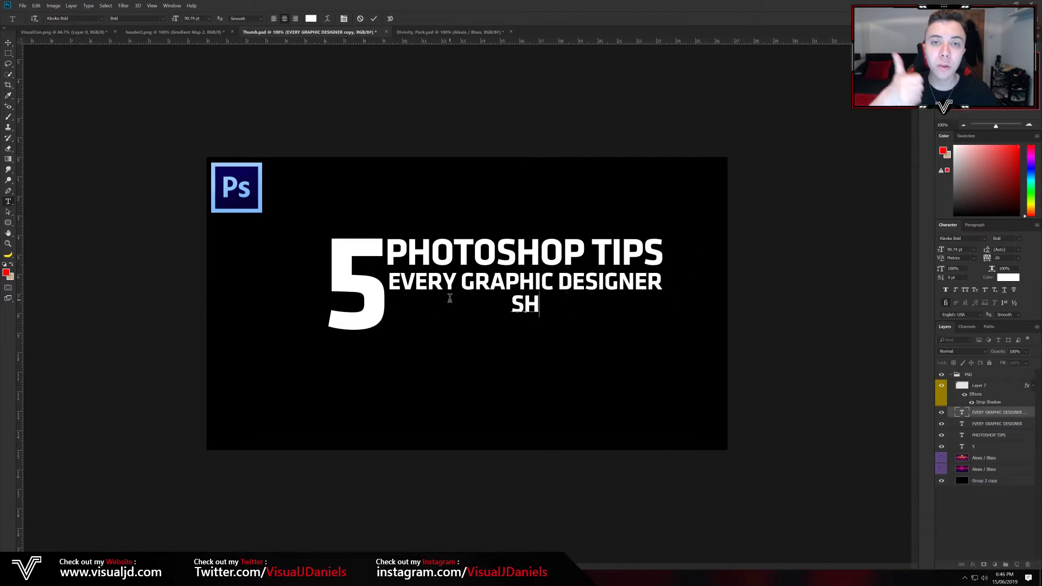
pyautogui.hotkey('ctrl', 'Return')
# Align SHOULD KNOW on the left and stretch it to the full line width
pyautogui.hotkey('ctrl', 't')
pyautogui.moveTo(521, 304); pyautogui.dragTo(456, 303)
pyautogui.moveTo(600, 319); pyautogui.dragTo(672, 332)
pyautogui.press('Return')
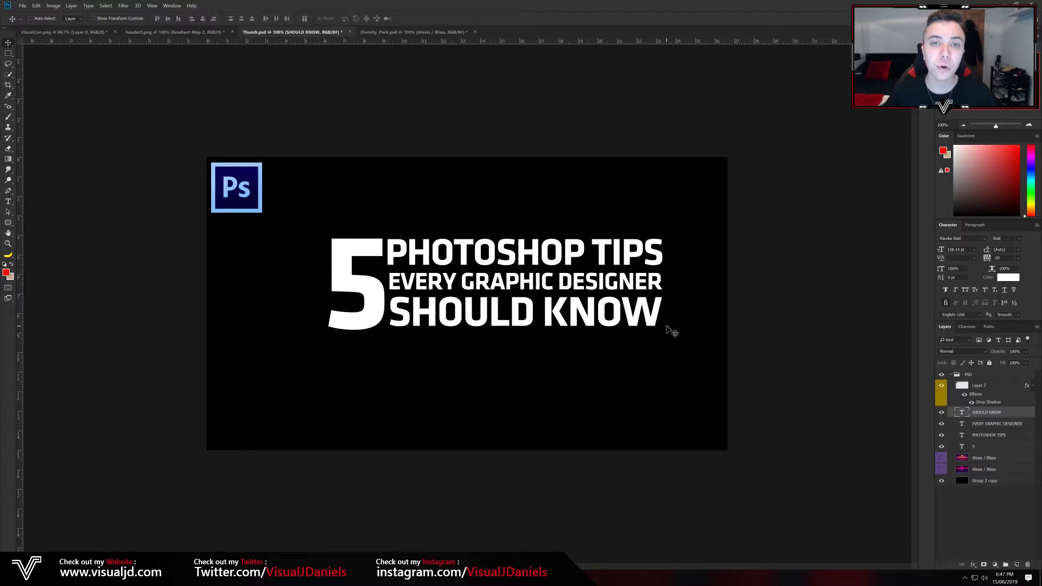
# Select all four title text layers and move the block to the thumbnail centre
pyautogui.keyDown('shift'); pyautogui.click(977, 446); pyautogui.keyUp('shift')
pyautogui.hotkey('ctrl', ';')
pyautogui.hotkey('ctrl', 't')
pyautogui.moveTo(497, 257); pyautogui.dragTo(477, 286)
pyautogui.press('Return')
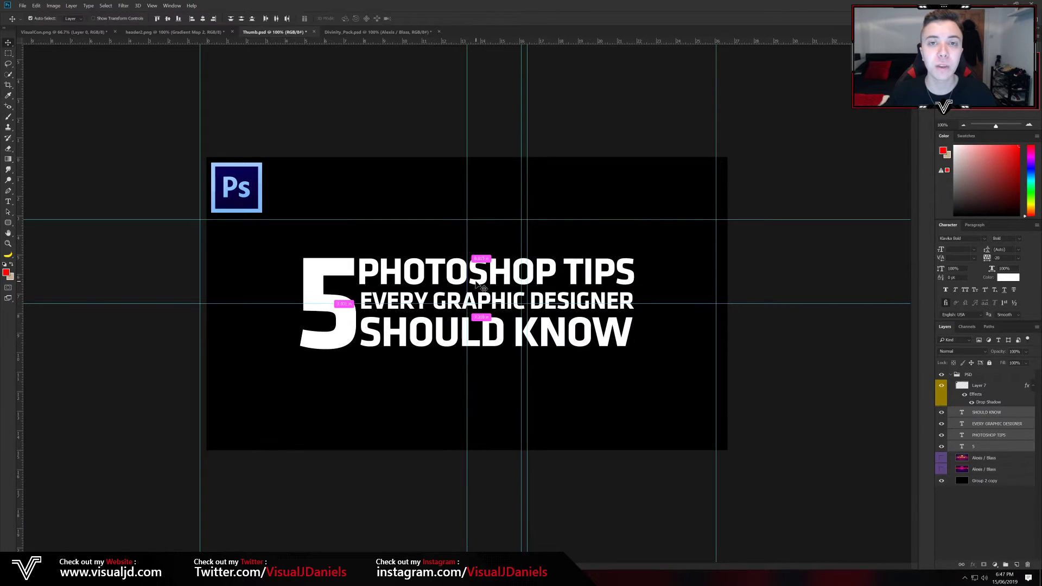
pyautogui.hotkey('ctrl', ';')
pyautogui.hotkey('ctrl', '-')
pyautogui.hotkey('ctrl', '-')
pyautogui.click(980, 446)
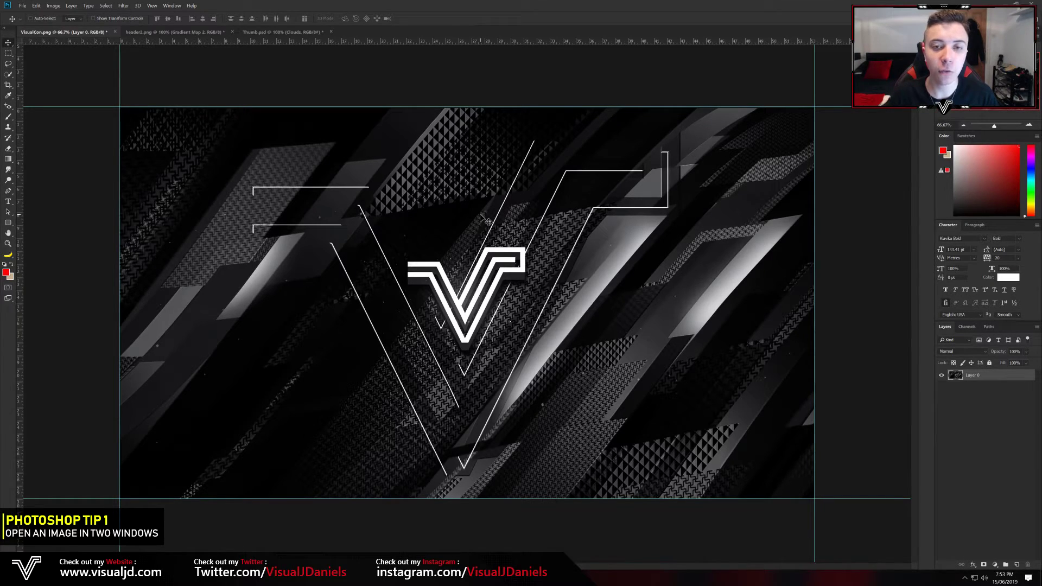
# Enable Auto-Select, zoom VisualCon.png in on the V logo with the Navigator, then go to bank6.png
pyautogui.press('ctrl')
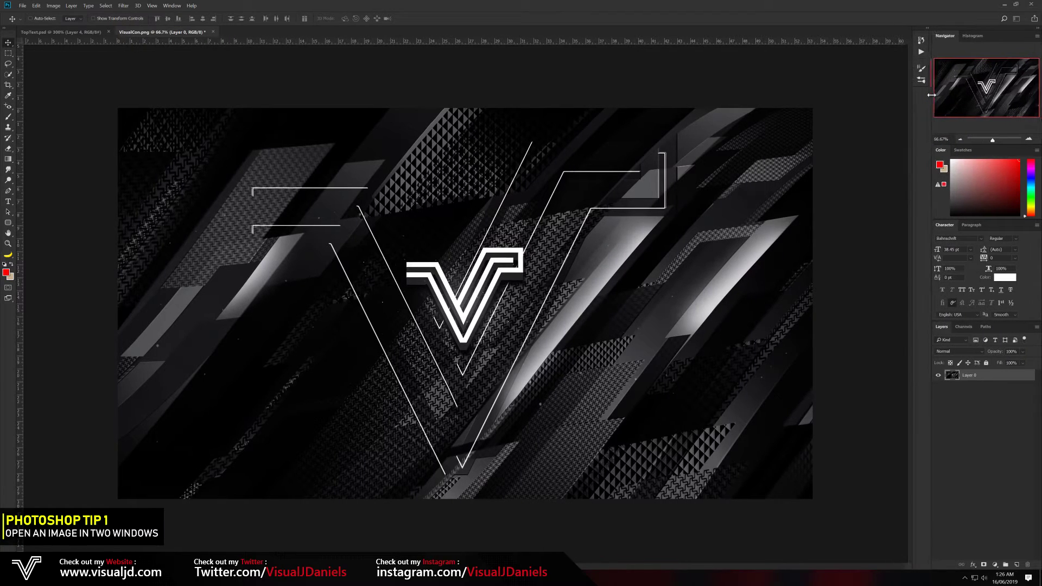
pyautogui.moveTo(931, 95); pyautogui.dragTo(933, 95)
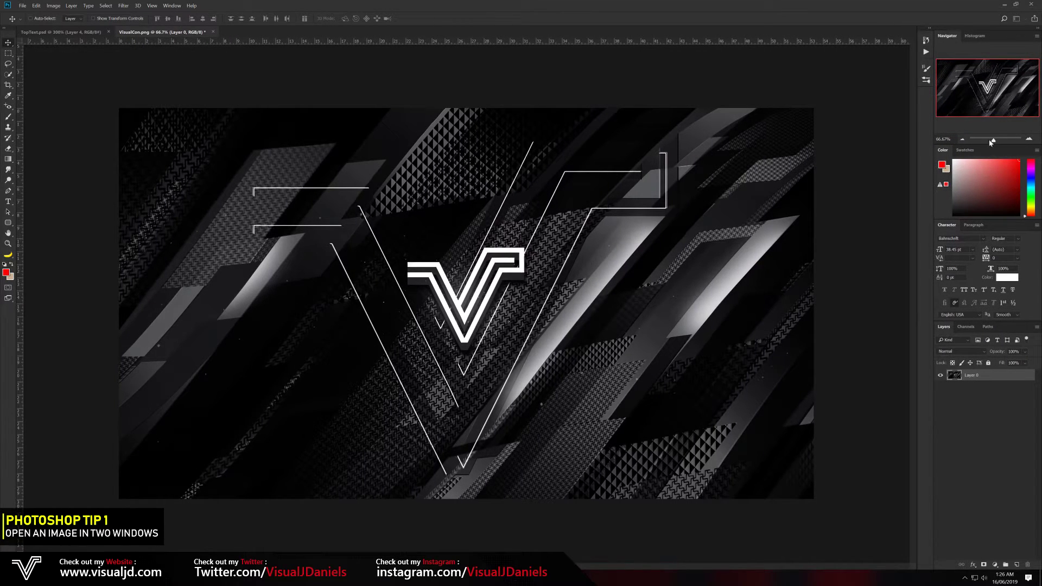
pyautogui.moveTo(992, 141); pyautogui.dragTo(996, 142)
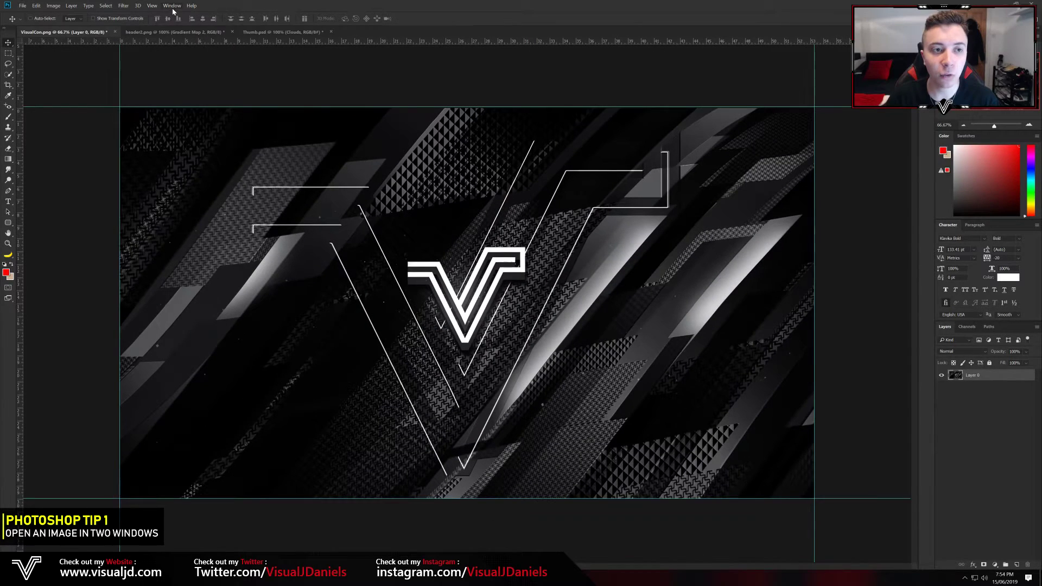
pyautogui.click(172, 6)
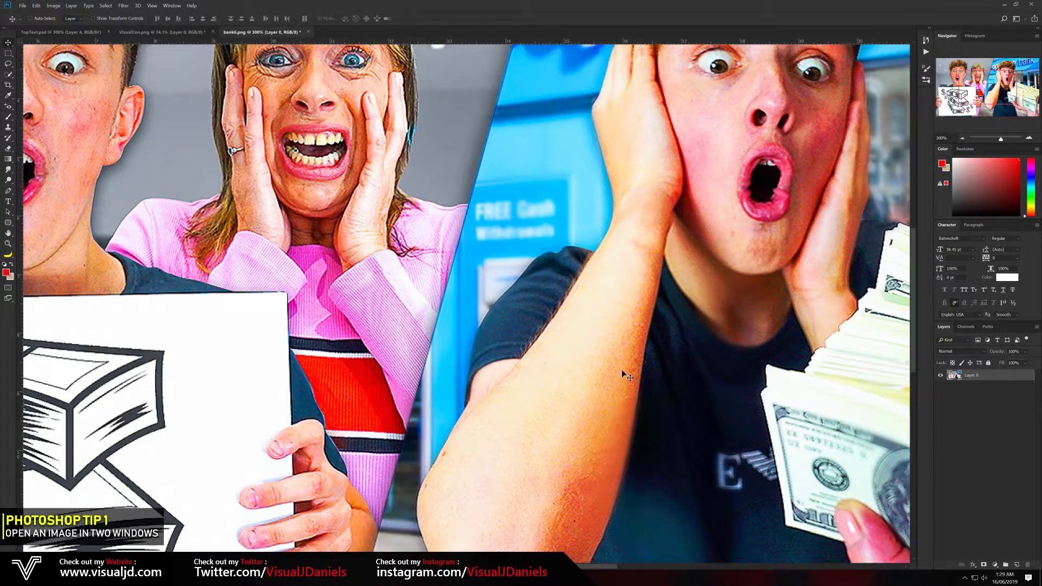
pyautogui.scroll(-3, 595, 353)
pyautogui.hscroll(7, 466, 304)
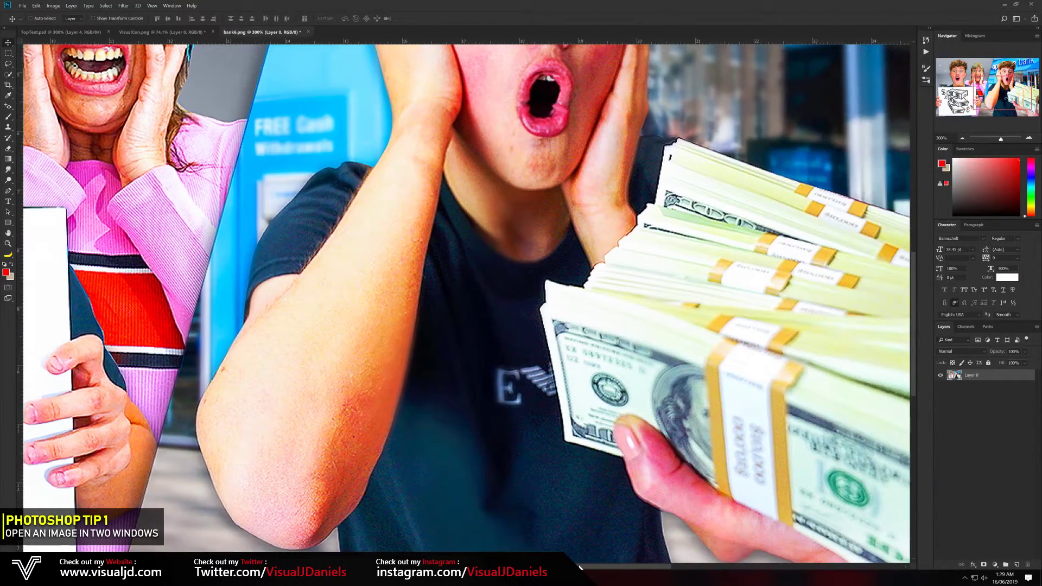
pyautogui.hscroll(-10, 466, 304)
pyautogui.hscroll(-15, 466, 304)
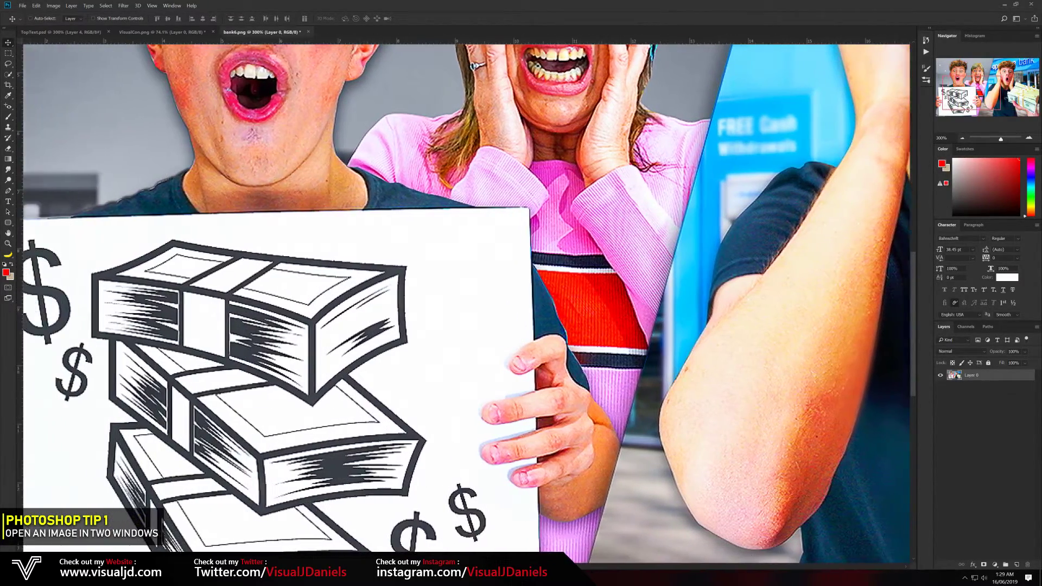
pyautogui.scroll(-5, 396, 461)
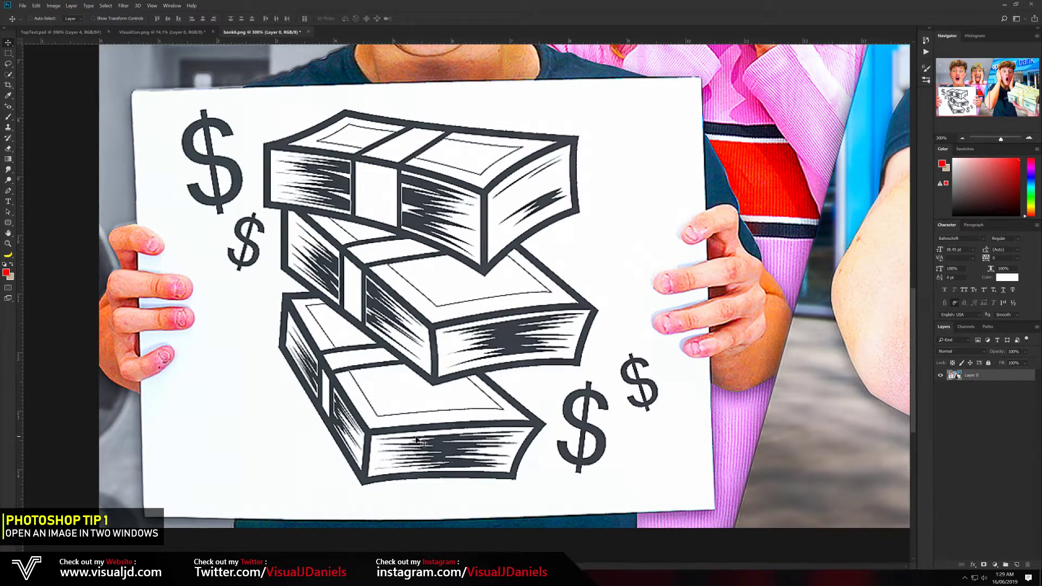
pyautogui.moveTo(959, 106); pyautogui.dragTo(962, 102)
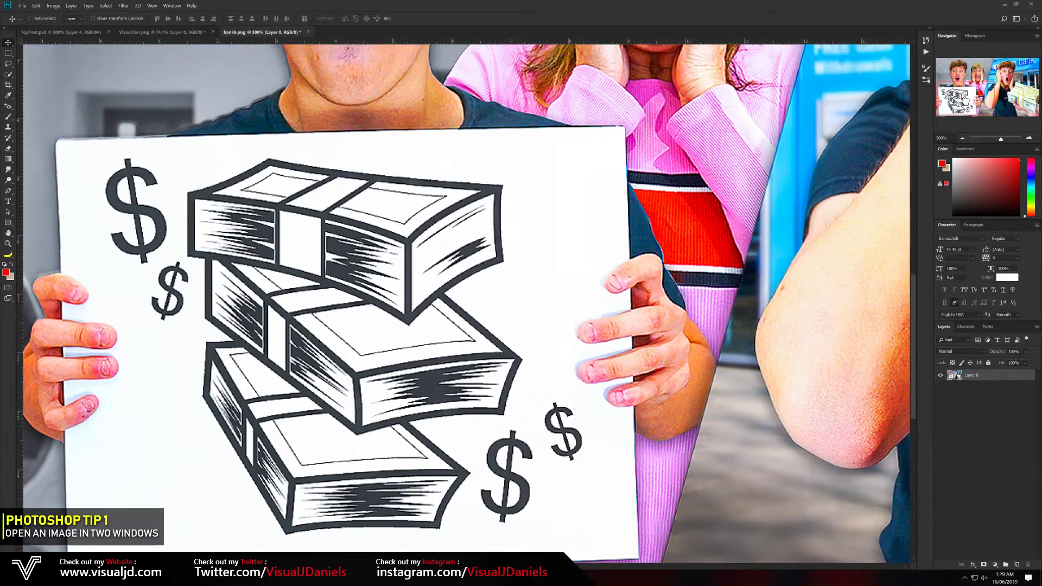
pyautogui.hotkey('ctrl', '1')
pyautogui.moveTo(947, 36); pyautogui.dragTo(822, 79)
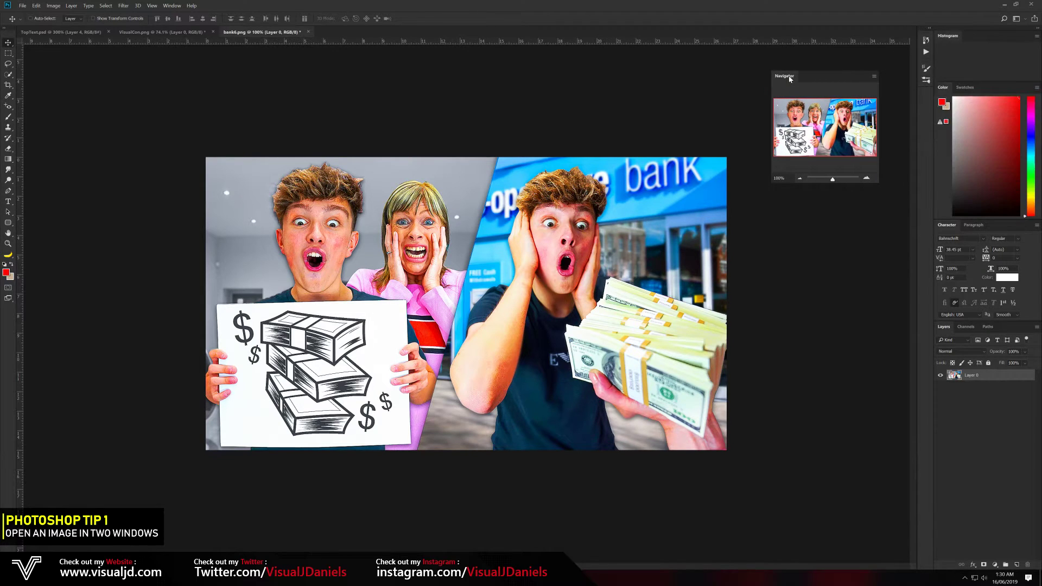
pyautogui.moveTo(808, 80); pyautogui.dragTo(748, 119)
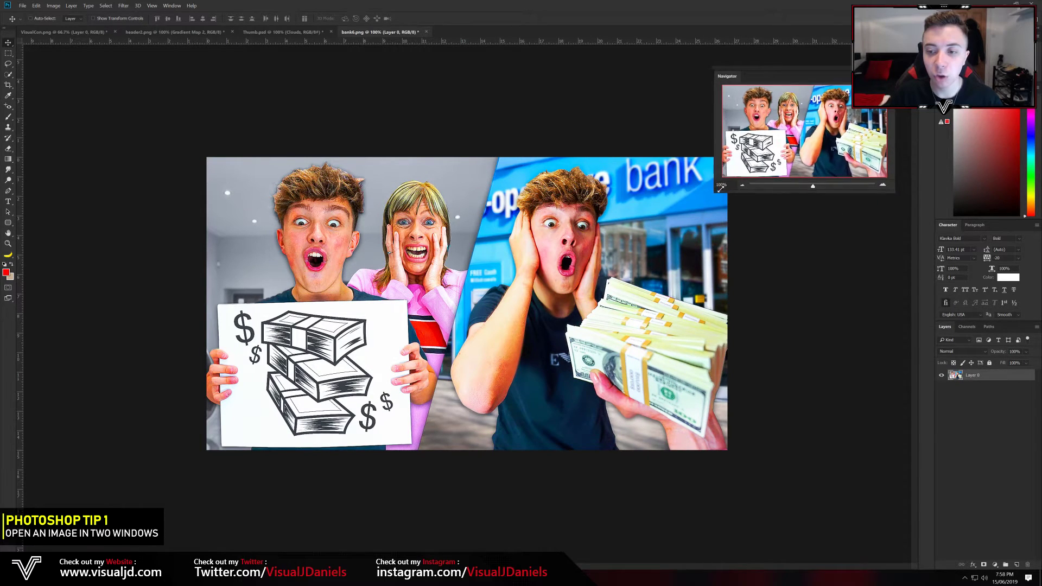
pyautogui.moveTo(721, 188)
pyautogui.mouseDown()
pyautogui.moveTo(744, 179)
pyautogui.moveTo(710, 197)
pyautogui.moveTo(720, 193)
pyautogui.mouseUp()
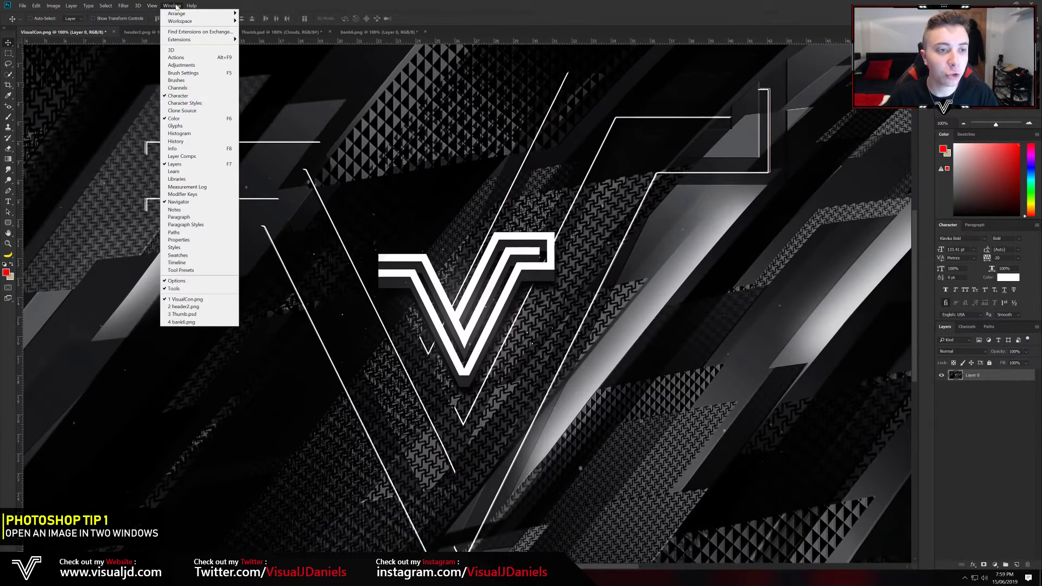
# Open a second VisualCon.png window and tile the documents 2-up Vertical
pyautogui.moveTo(187, 15)
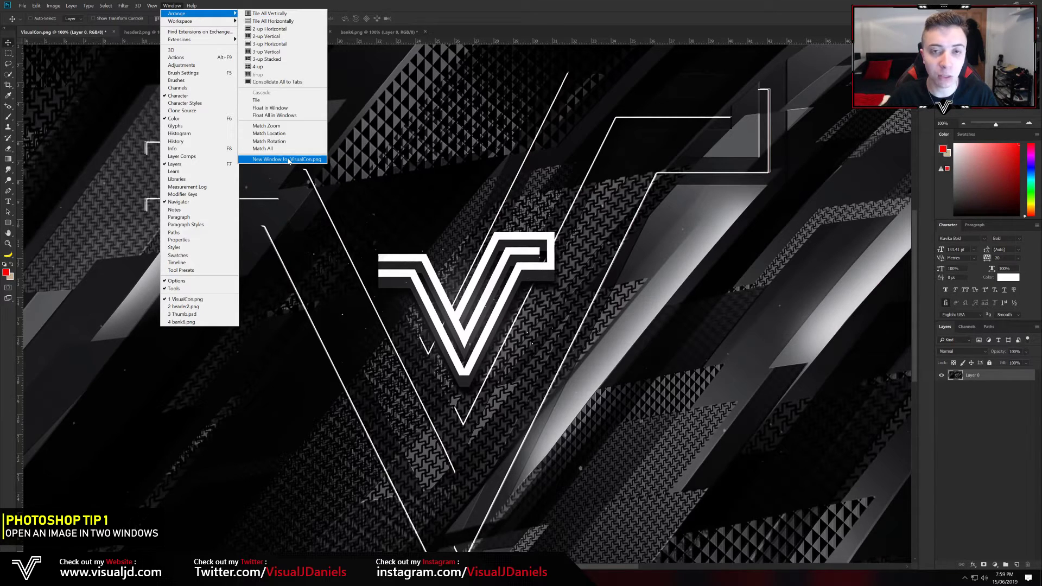
pyautogui.click(286, 161)
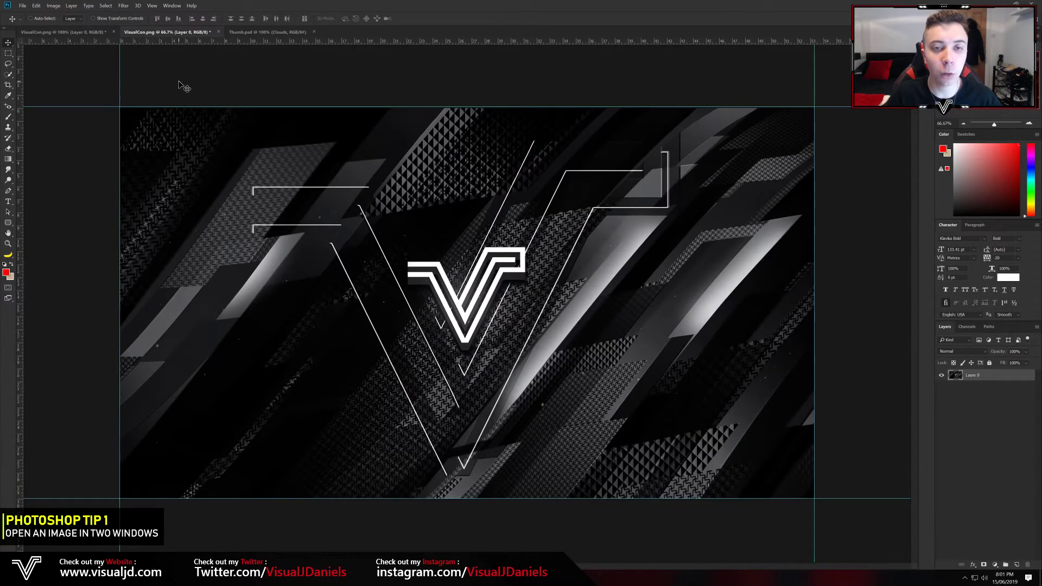
pyautogui.click(73, 32)
pyautogui.click(172, 5)
pyautogui.moveTo(217, 13)
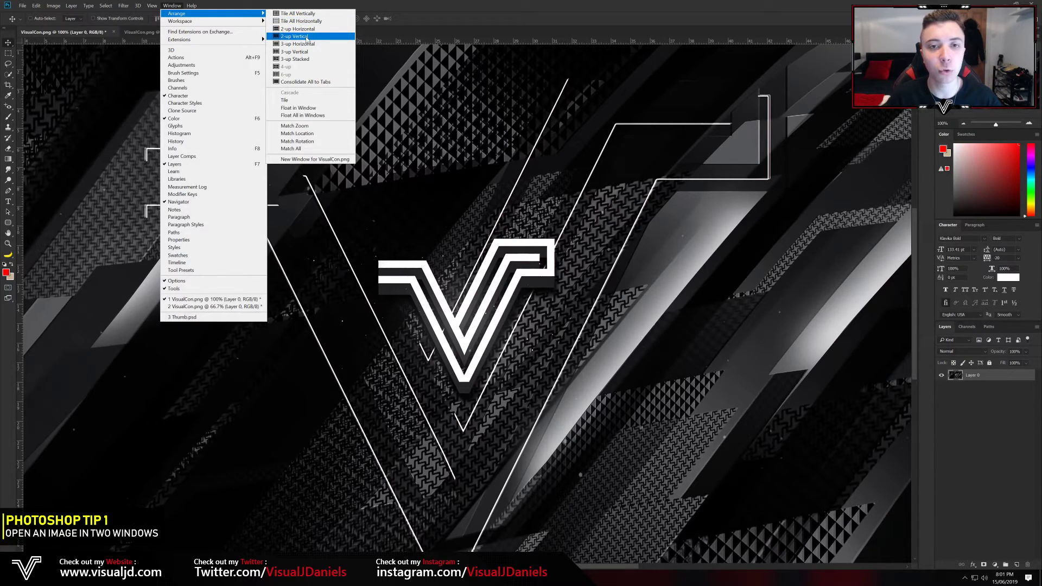
pyautogui.click(307, 36)
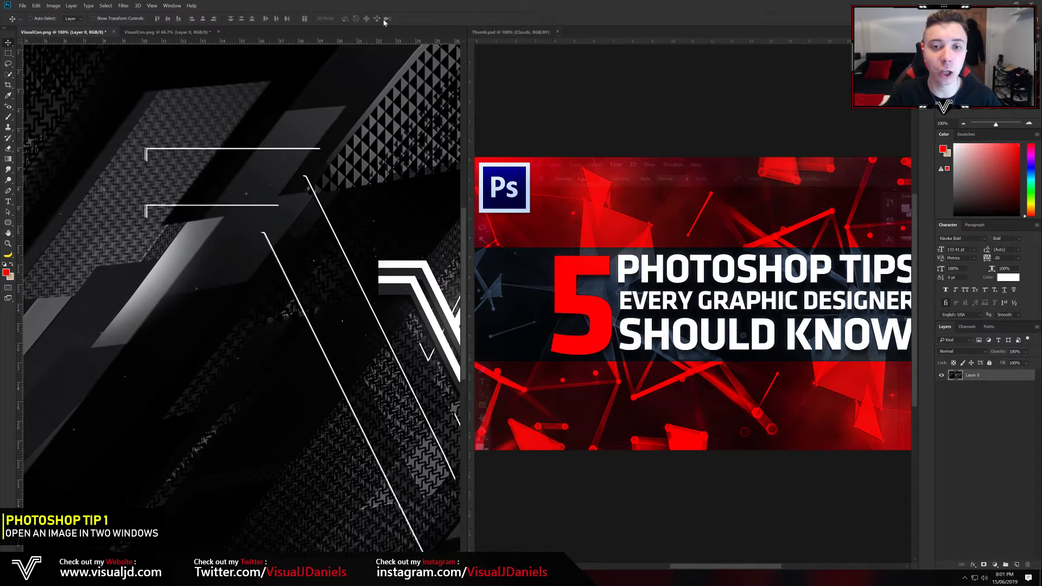
# Put the second VisualCon view in the right pane and brush a red stroke over the V logo
pyautogui.moveTo(172, 30); pyautogui.dragTo(582, 29)
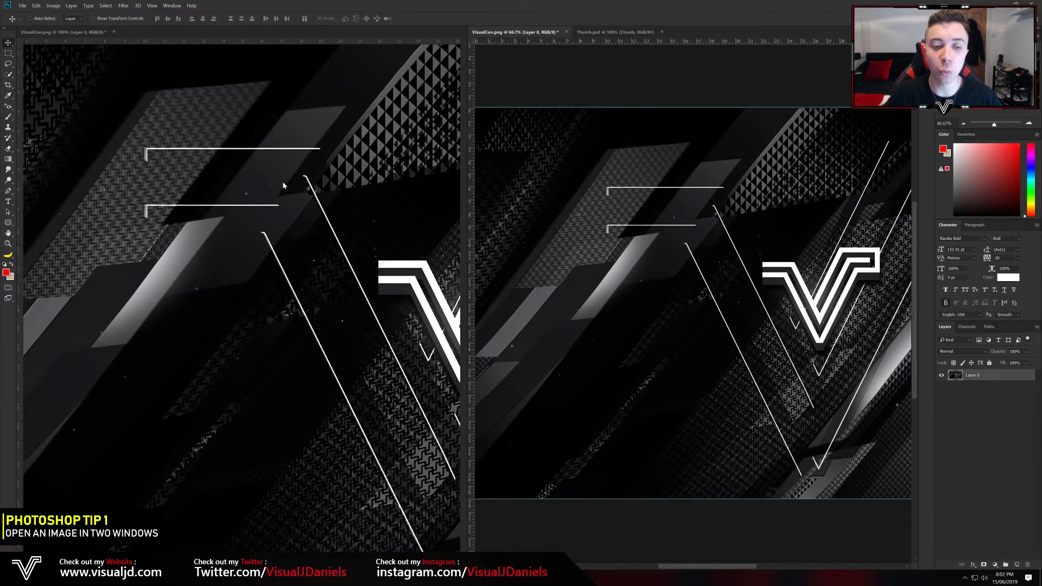
pyautogui.hscroll(6, 283, 185)
pyautogui.hscroll(-3, 283, 185)
pyautogui.press('b')
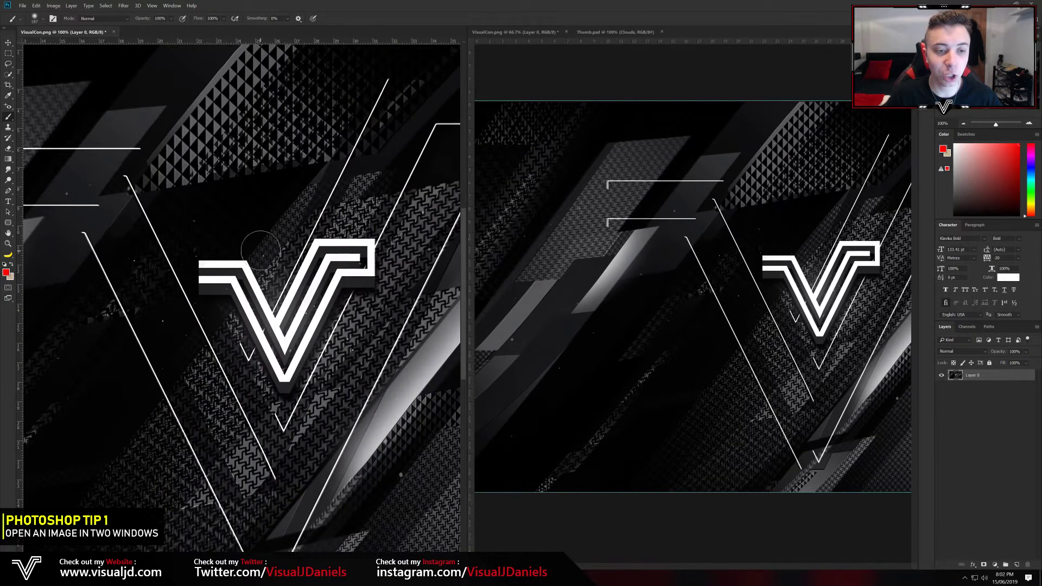
pyautogui.scroll(-3, 284, 217)
pyautogui.moveTo(280, 187)
pyautogui.mouseDown()
pyautogui.moveTo(275, 181)
pyautogui.moveTo(252, 272)
pyautogui.mouseUp()
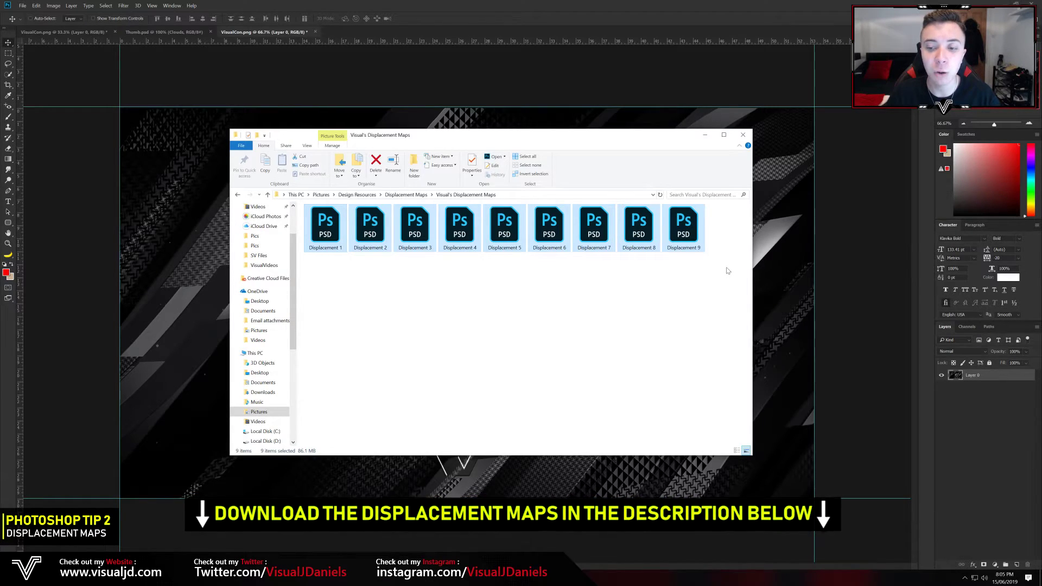
# Select Displacement 4.psd in the Displacement Maps folder and open it in Photoshop
pyautogui.click(708, 271)
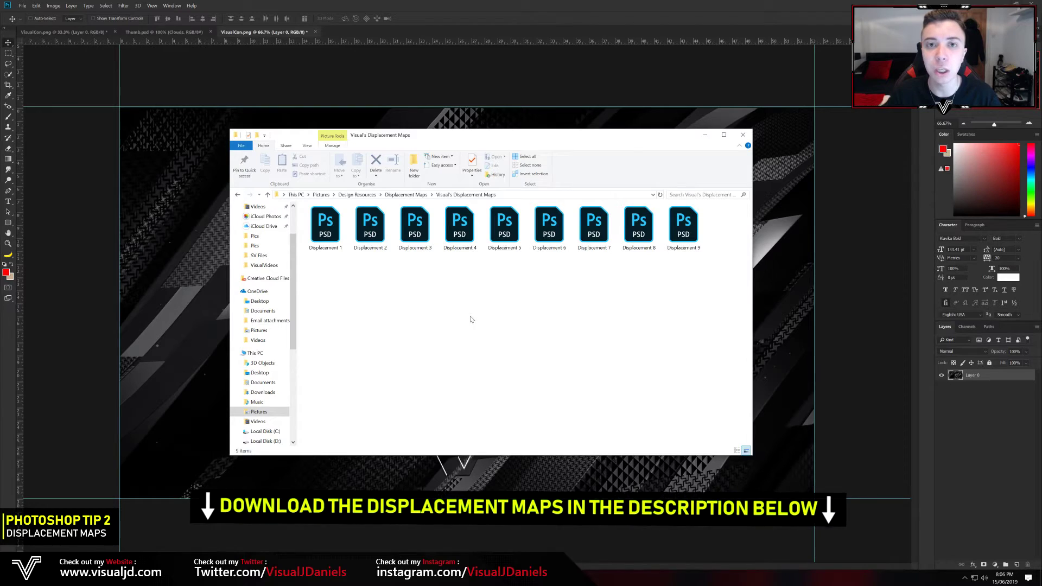
pyautogui.click(419, 241)
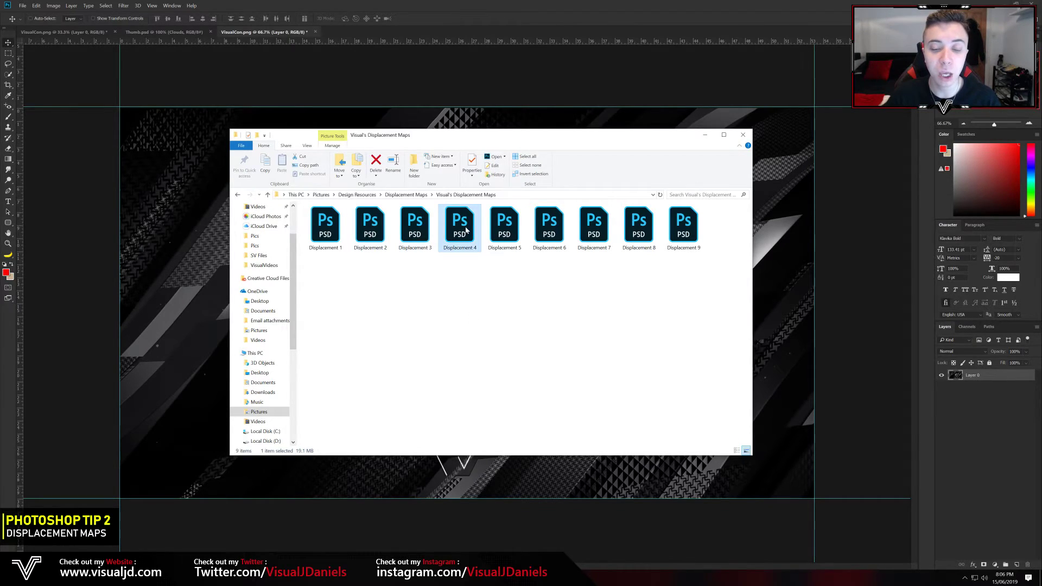
pyautogui.hotkey('alt', 'Tab')
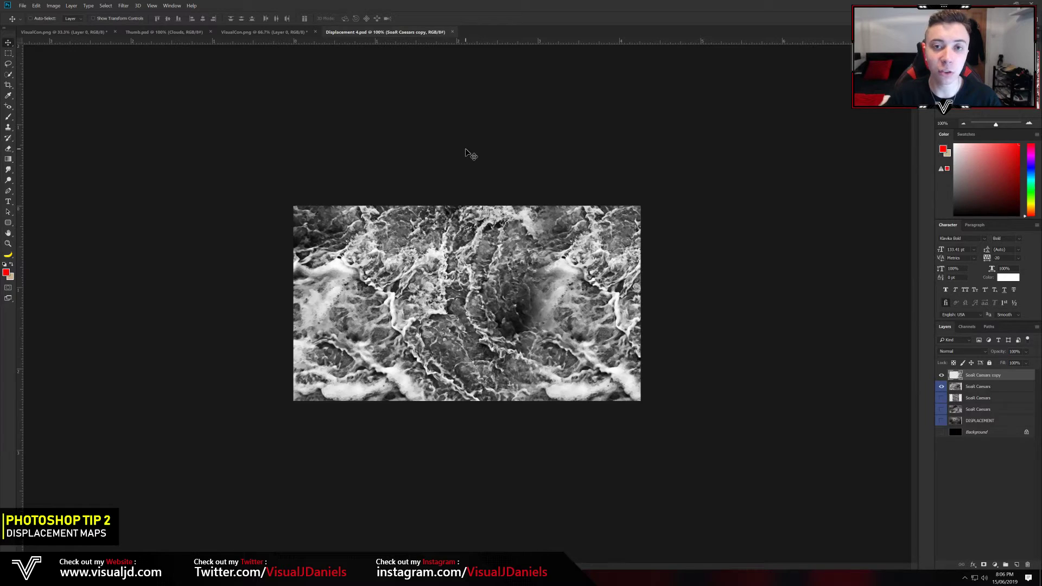
# Drag the top Sculpt Caesars copy texture to reveal the seam, then return to VisualCon.png
pyautogui.moveTo(555, 293); pyautogui.dragTo(557, 305)
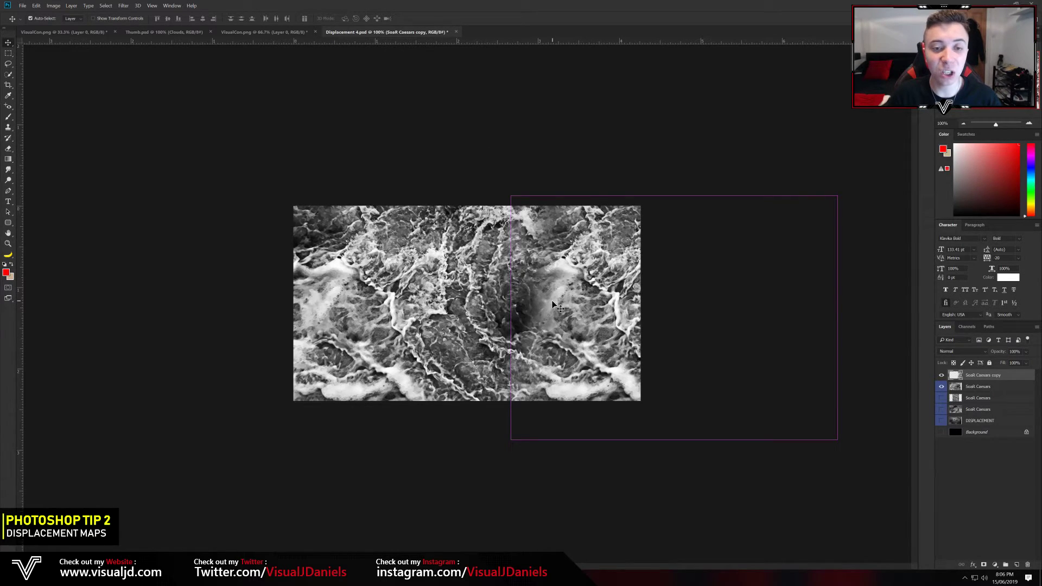
pyautogui.moveTo(557, 305); pyautogui.dragTo(502, 296)
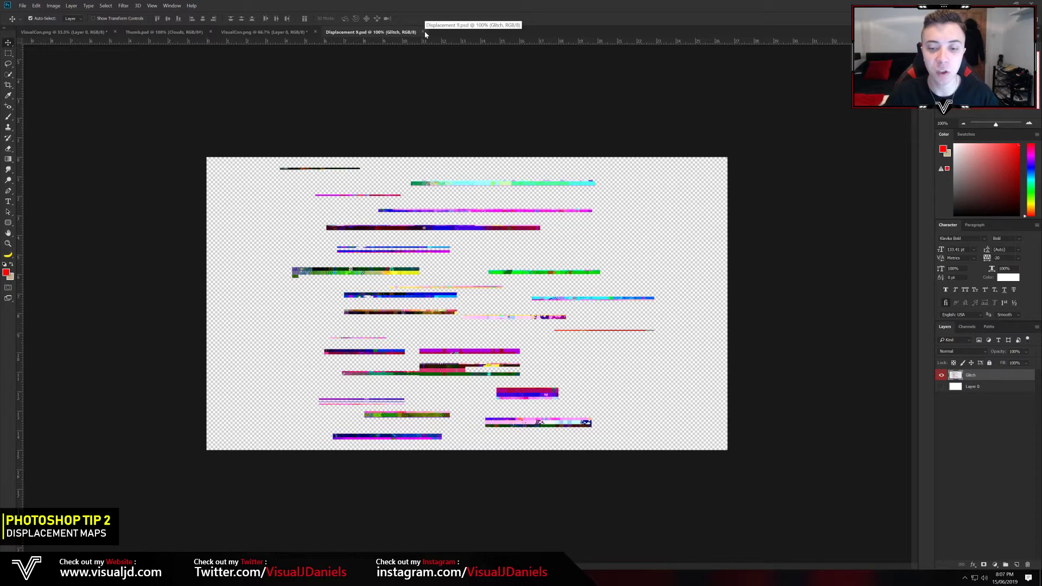
pyautogui.click(245, 35)
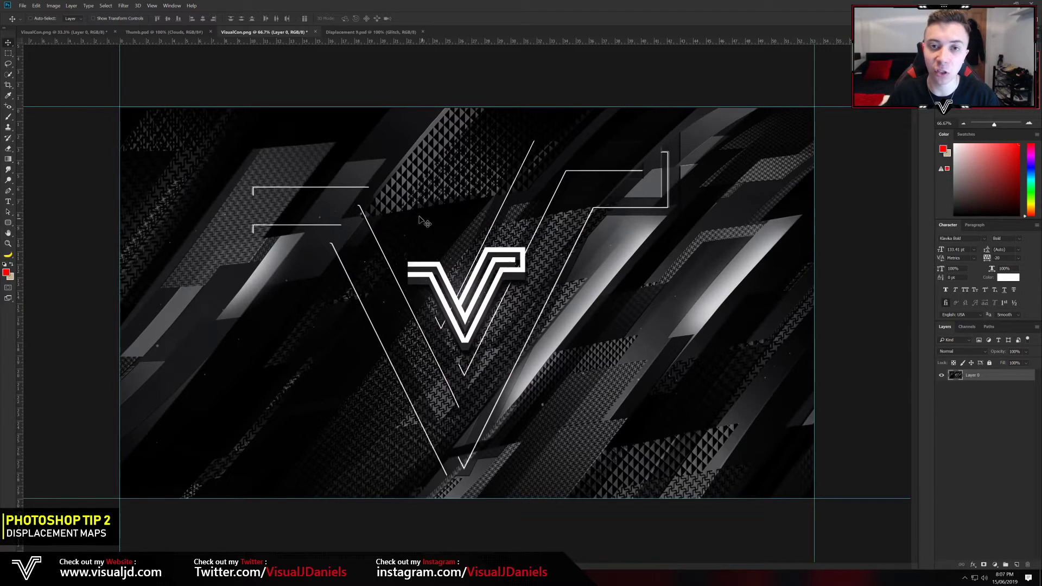
# Apply Filter > Distort > Displace with horizontal scale 4 and vertical scale 3
pyautogui.click(125, 6)
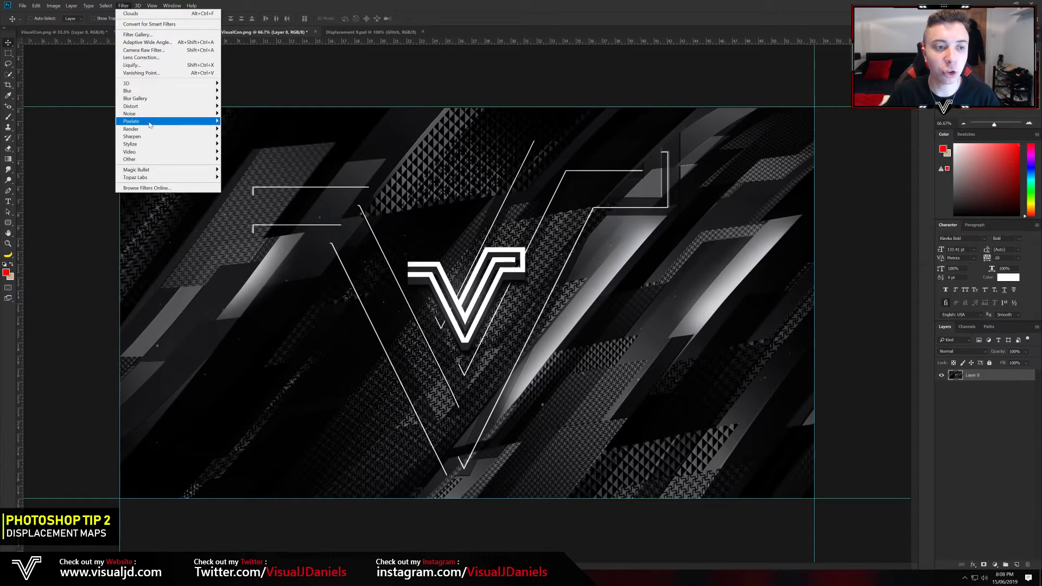
pyautogui.moveTo(145, 107)
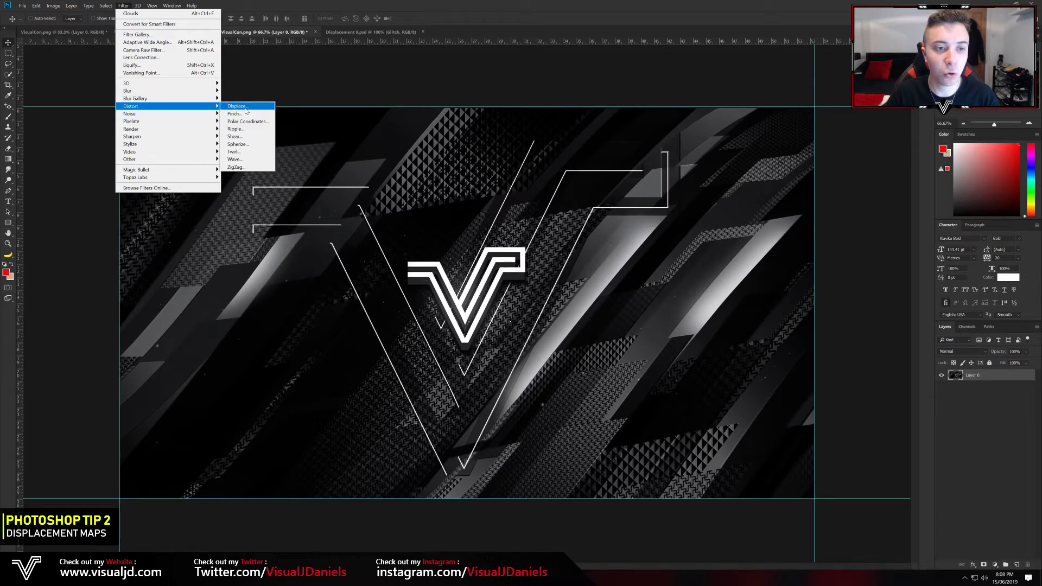
pyautogui.click(245, 107)
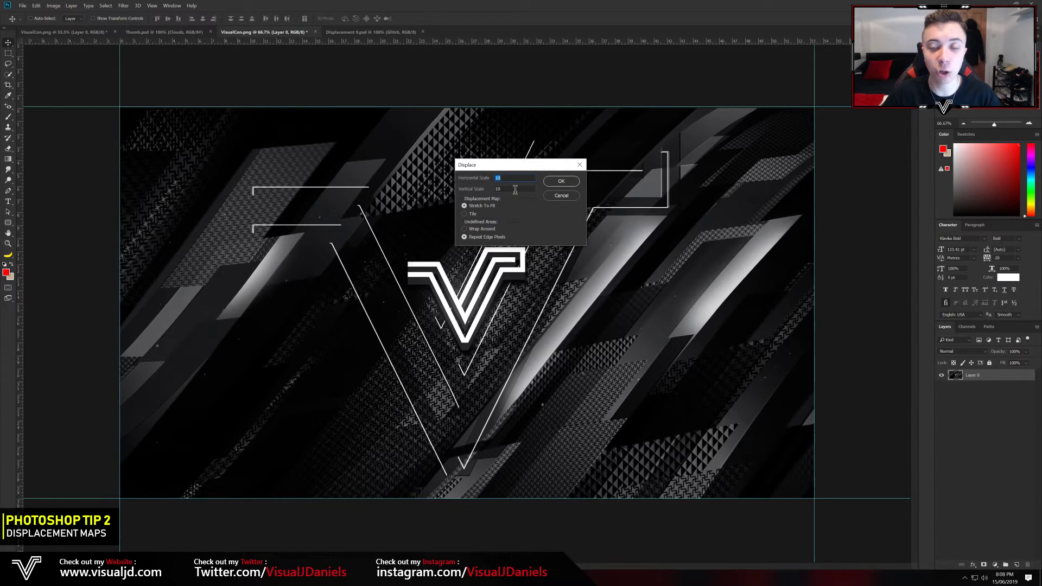
pyautogui.write('4')
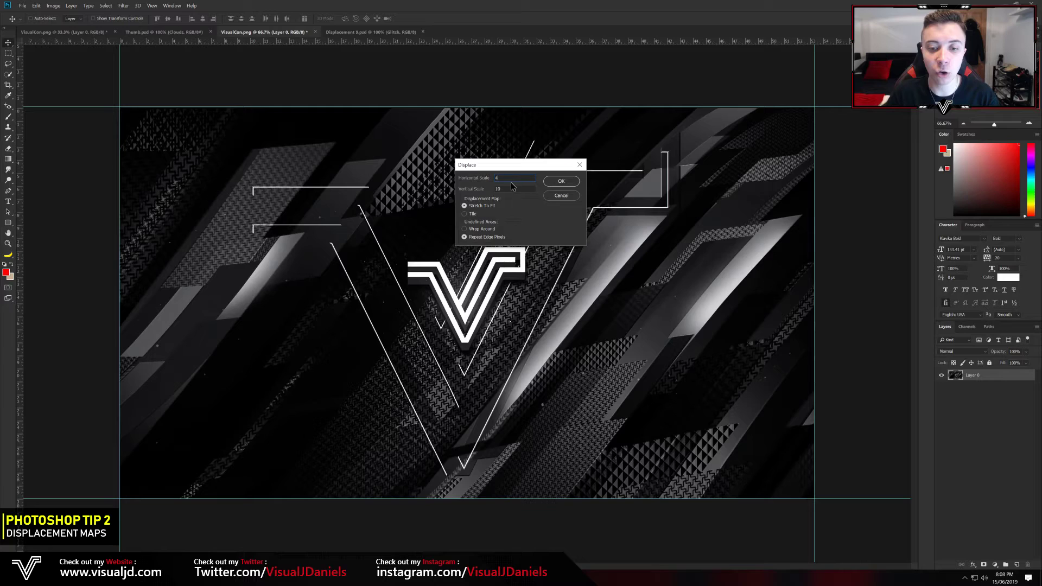
pyautogui.press('Tab')
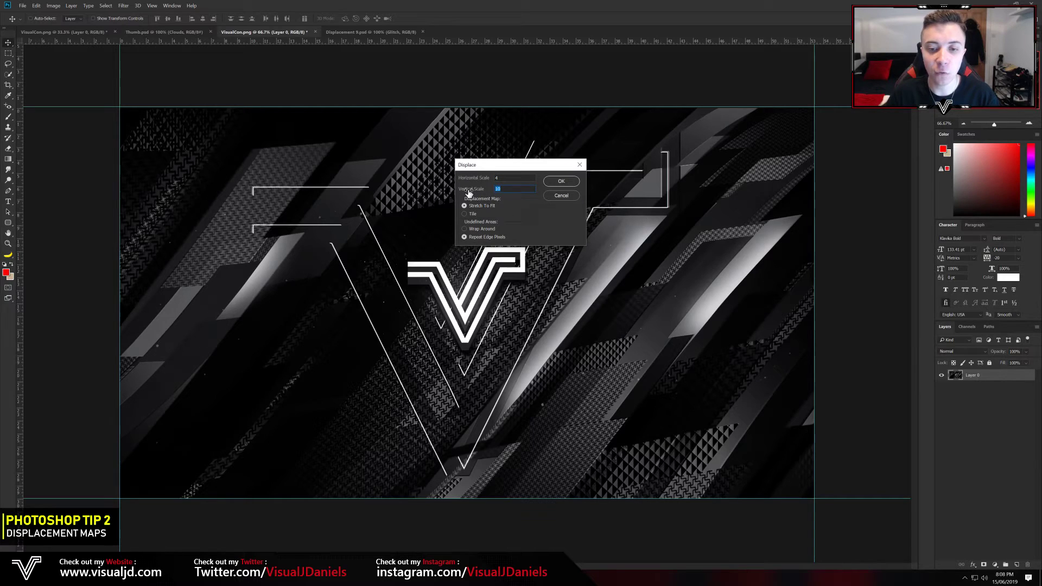
pyautogui.write('3')
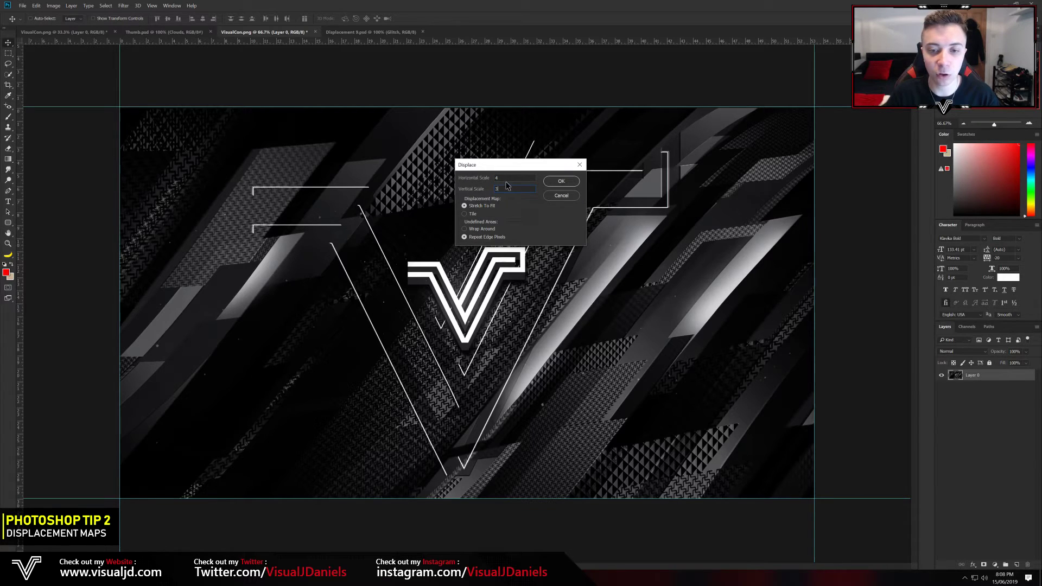
pyautogui.click(560, 183)
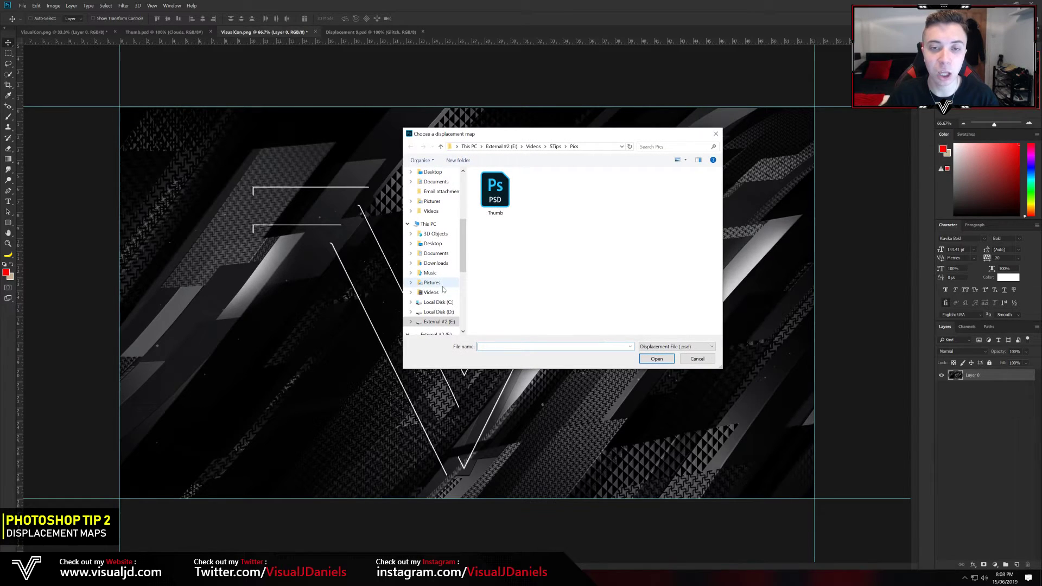
# Use Displacement 9 from the Pictures folder as the displacement map, then zoom to inspect the result
pyautogui.click(433, 282)
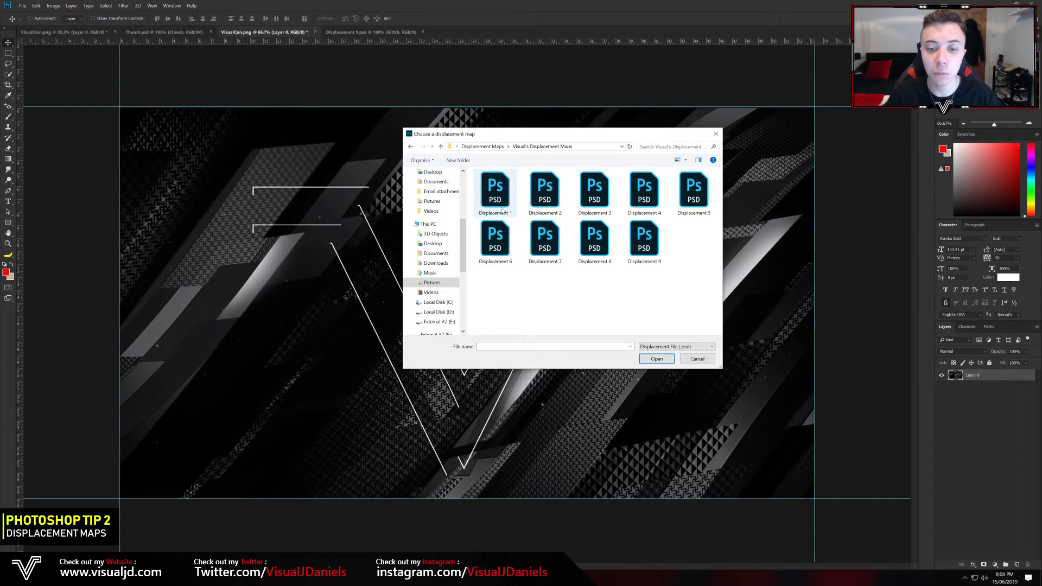
pyautogui.click(644, 238)
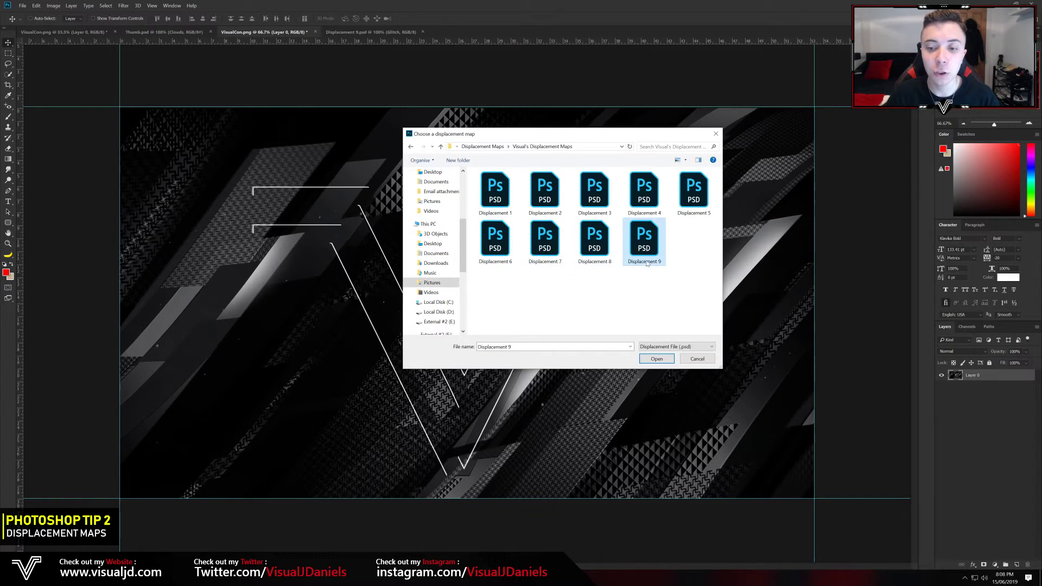
pyautogui.click(657, 358)
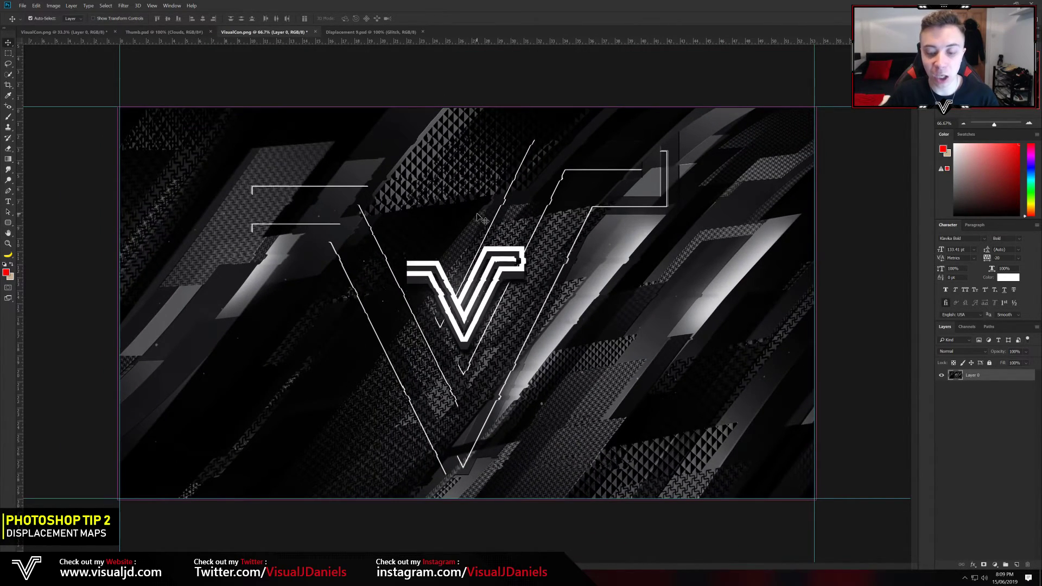
pyautogui.hotkey('ctrl', '+')
pyautogui.hotkey('ctrl', '+')
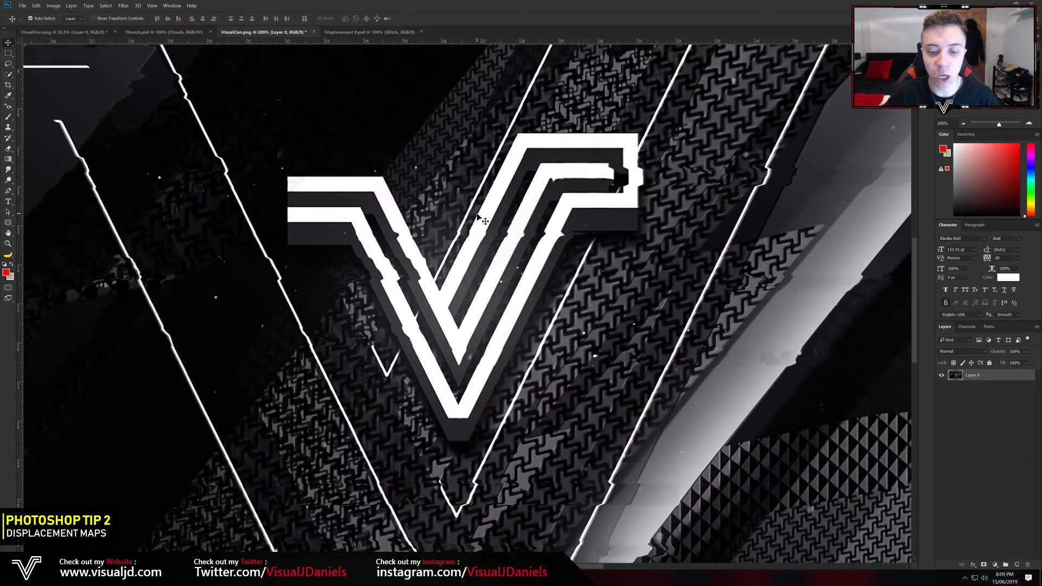
pyautogui.hotkey('ctrl', '-')
pyautogui.hotkey('ctrl', '-')
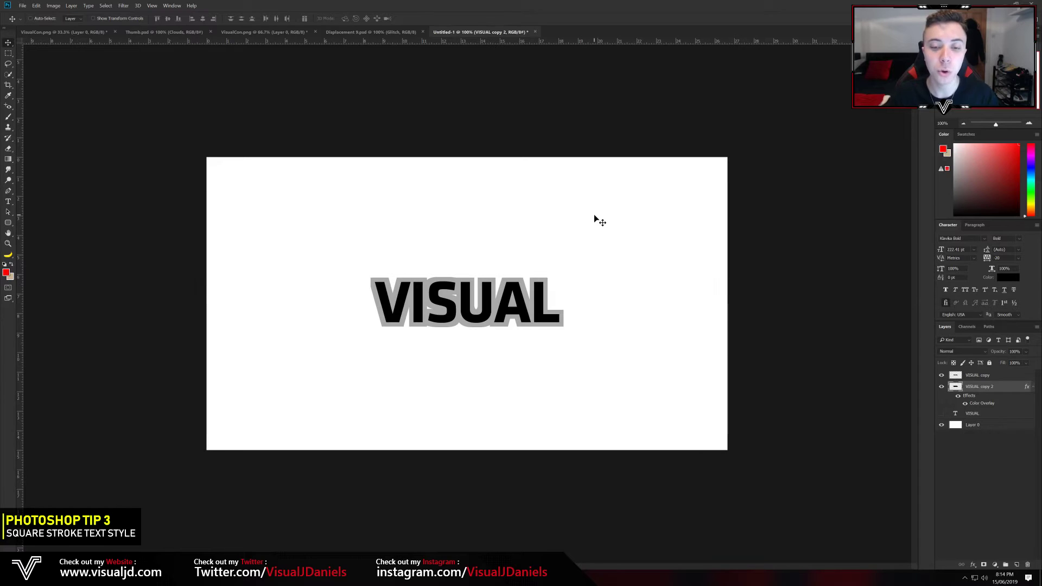
# Toggle the top VISUAL layer's Stroke style off and on, zooming in to compare
pyautogui.press('ctrl')
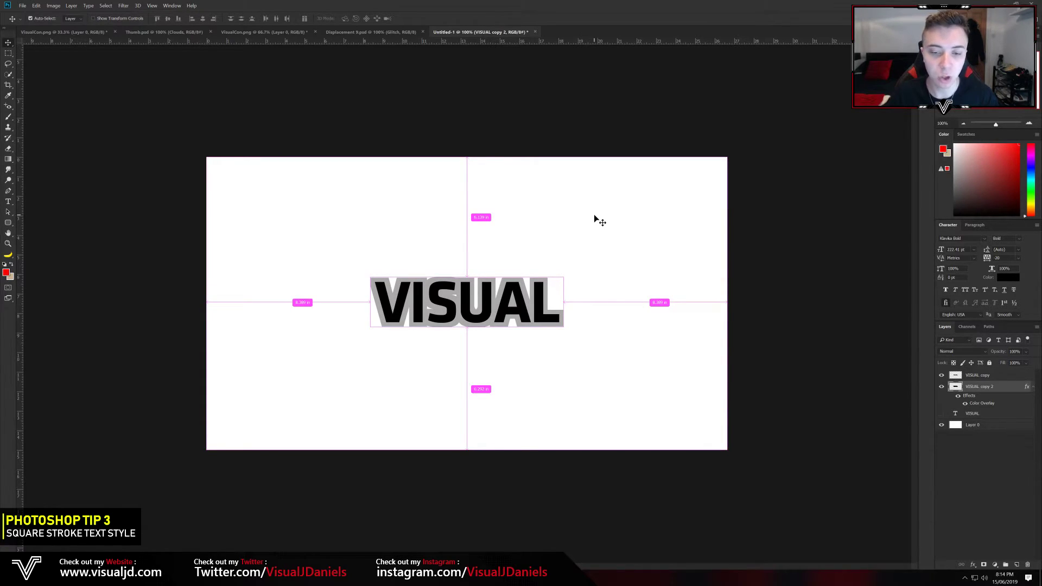
pyautogui.hotkey('ctrl', '+')
pyautogui.press('ctrl')
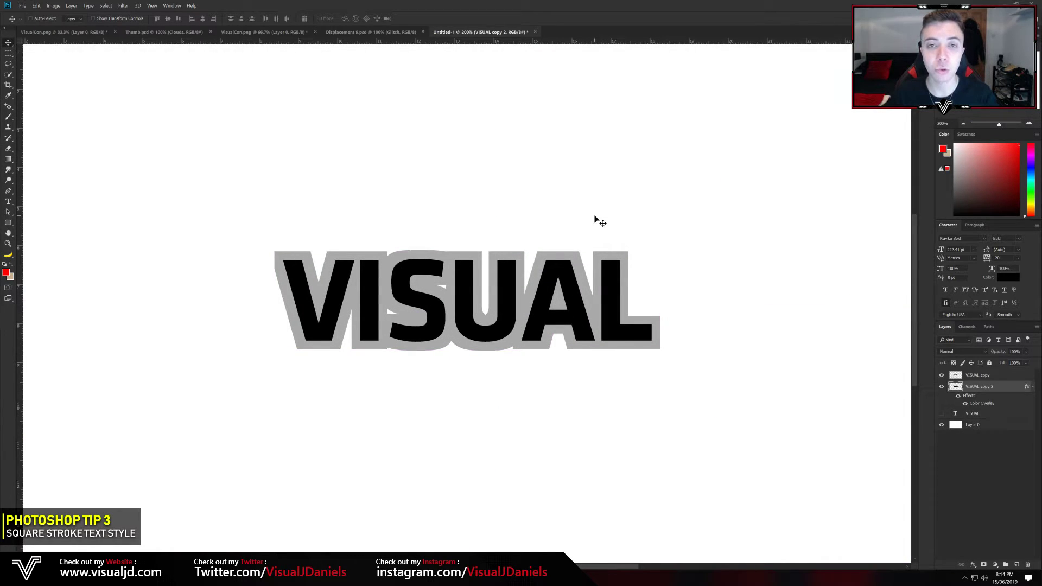
pyautogui.press('ctrl')
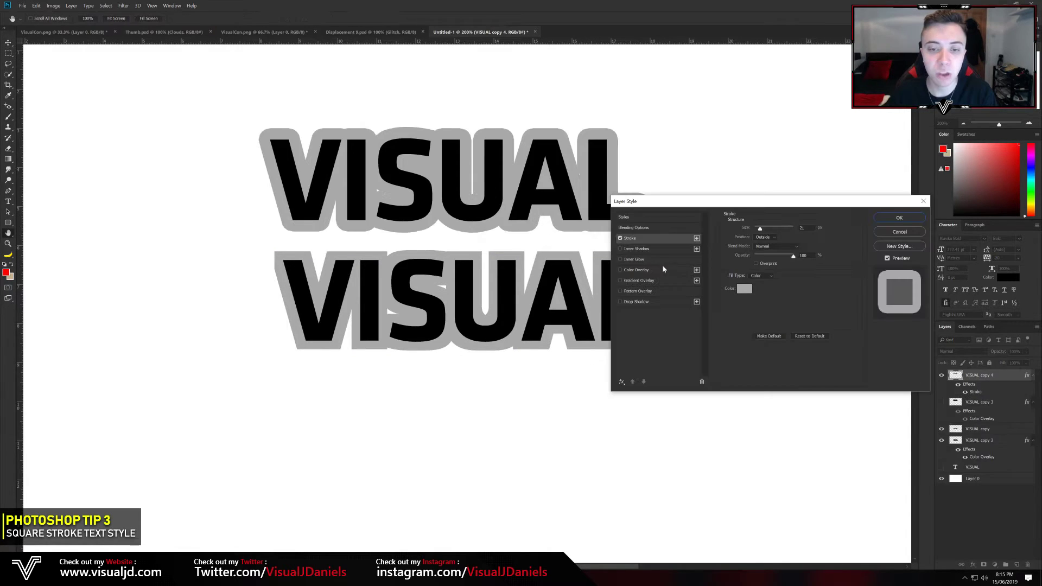
pyautogui.click(620, 239)
pyautogui.click(620, 239)
pyautogui.scroll(1, 508, 208)
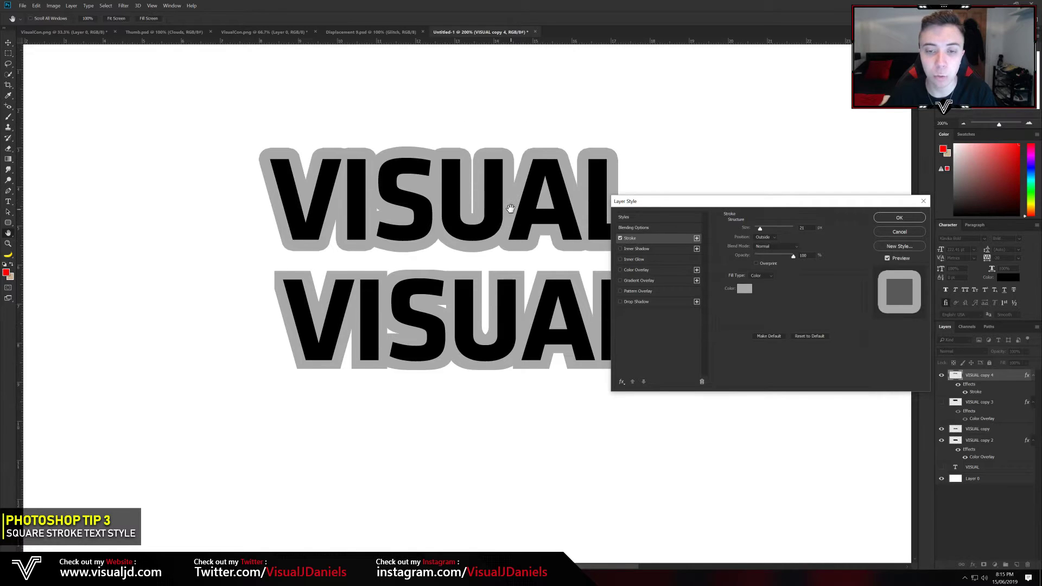
pyautogui.press('Return')
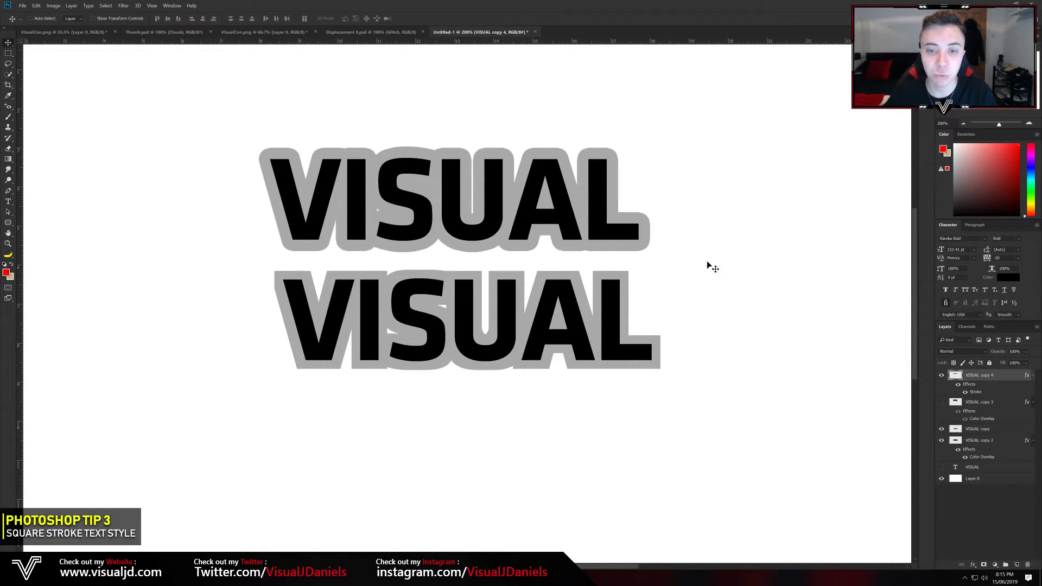
pyautogui.hotkey('ctrl', '+')
pyautogui.scroll(-1, 459, 249)
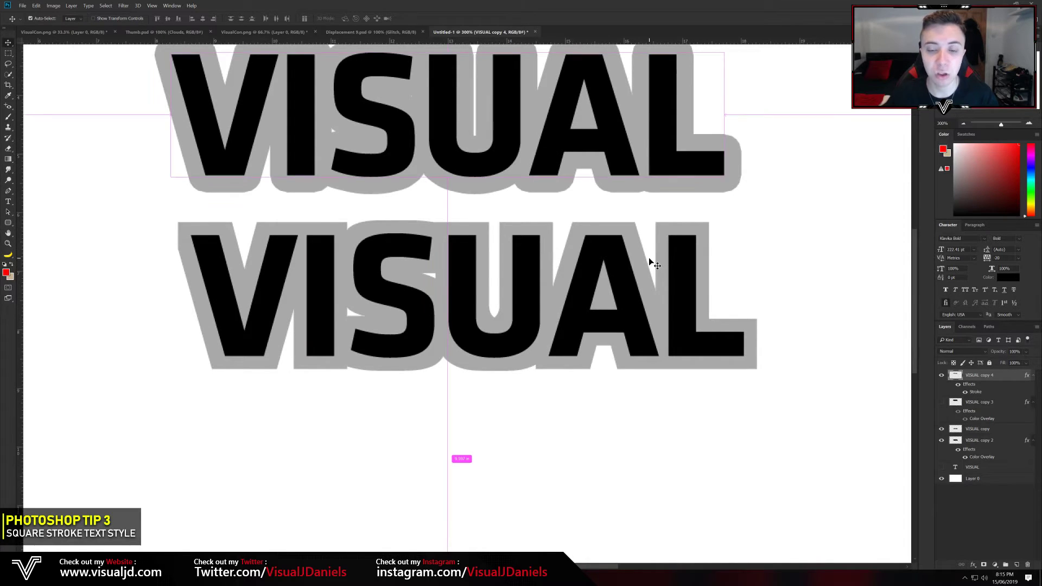
pyautogui.hotkey('ctrl', '-')
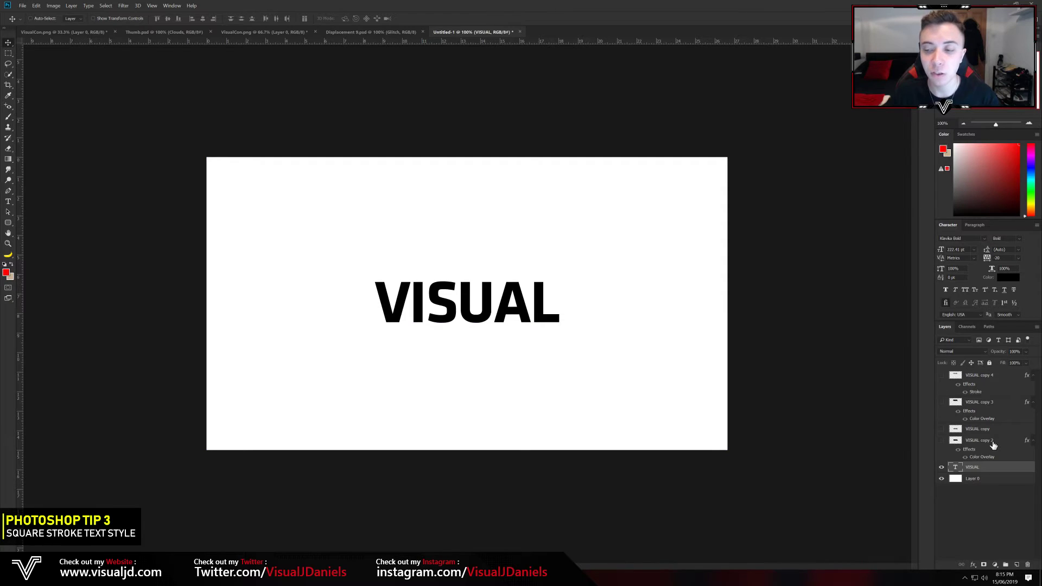
# Delete layers VISUAL copy 2 through VISUAL copy 4 and select the original VISUAL layer
pyautogui.click(997, 441)
pyautogui.keyDown('shift'); pyautogui.click(987, 380); pyautogui.keyUp('shift')
pyautogui.press('Delete')
pyautogui.click(987, 380)
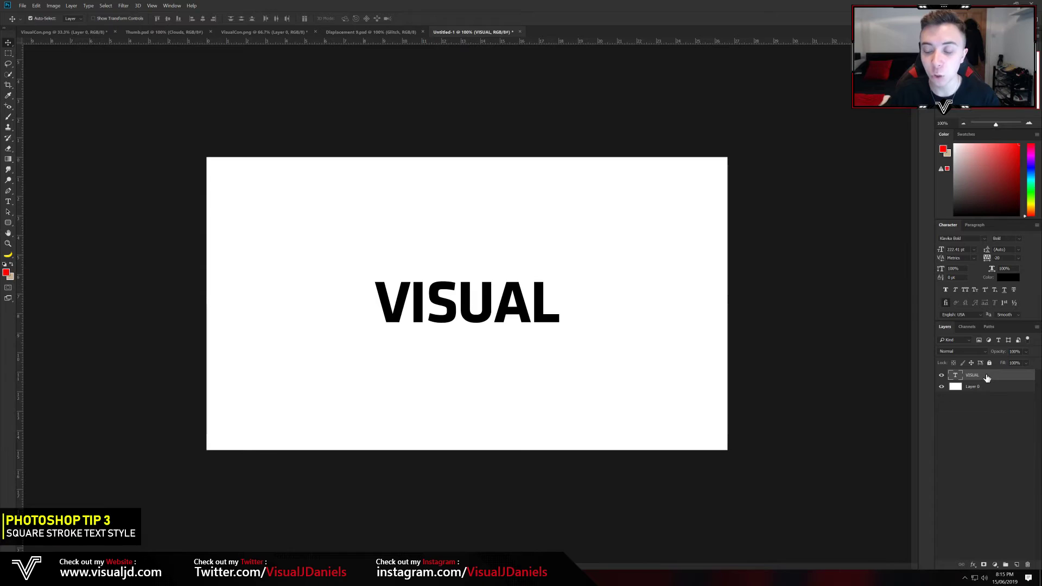
# Rasterize the VISUAL text layer and duplicate it
pyautogui.rightClick(987, 378)
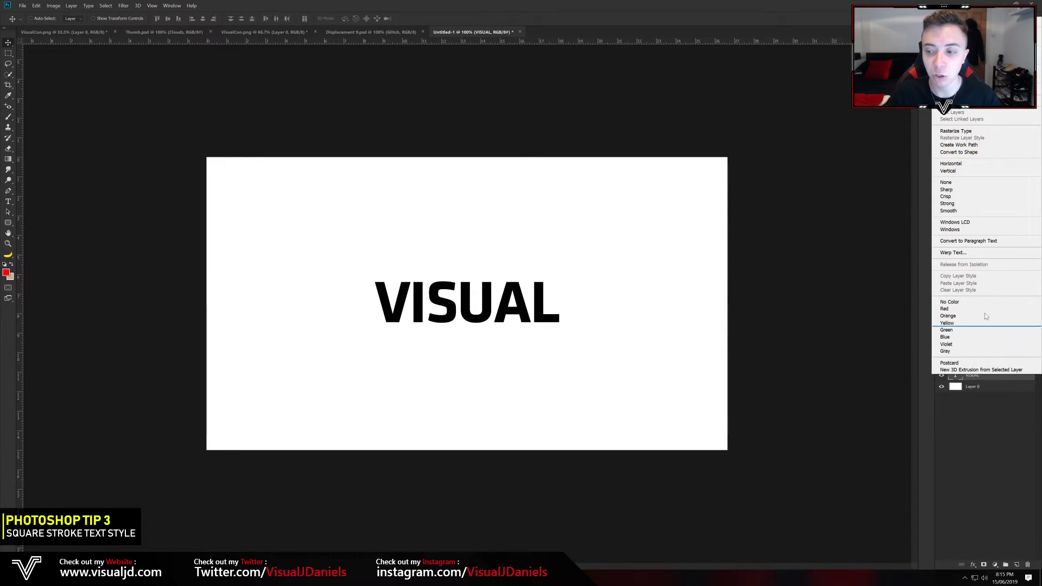
pyautogui.click(958, 132)
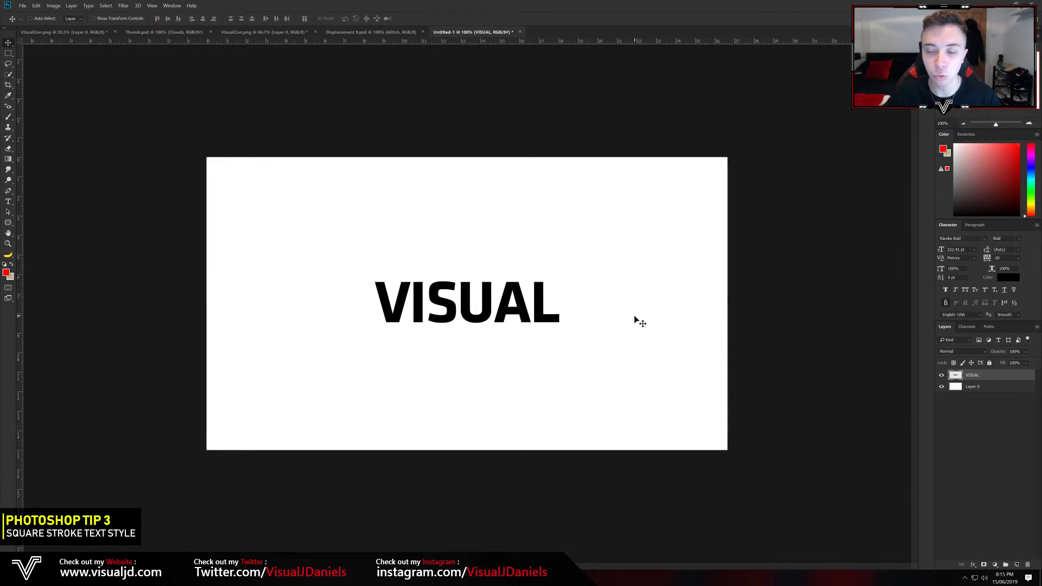
pyautogui.press('ctrl')
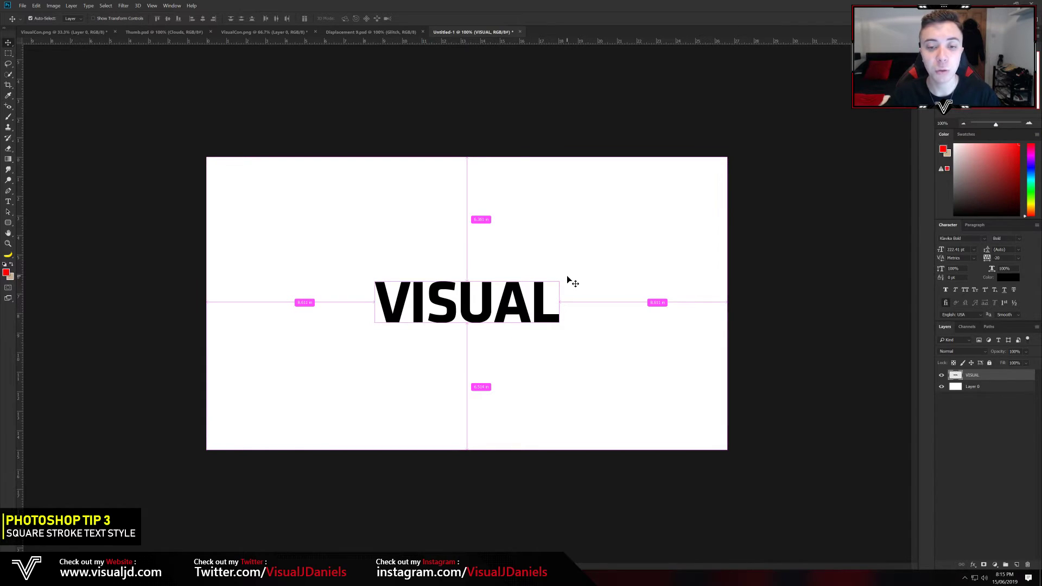
pyautogui.hotkey('ctrl', 'j')
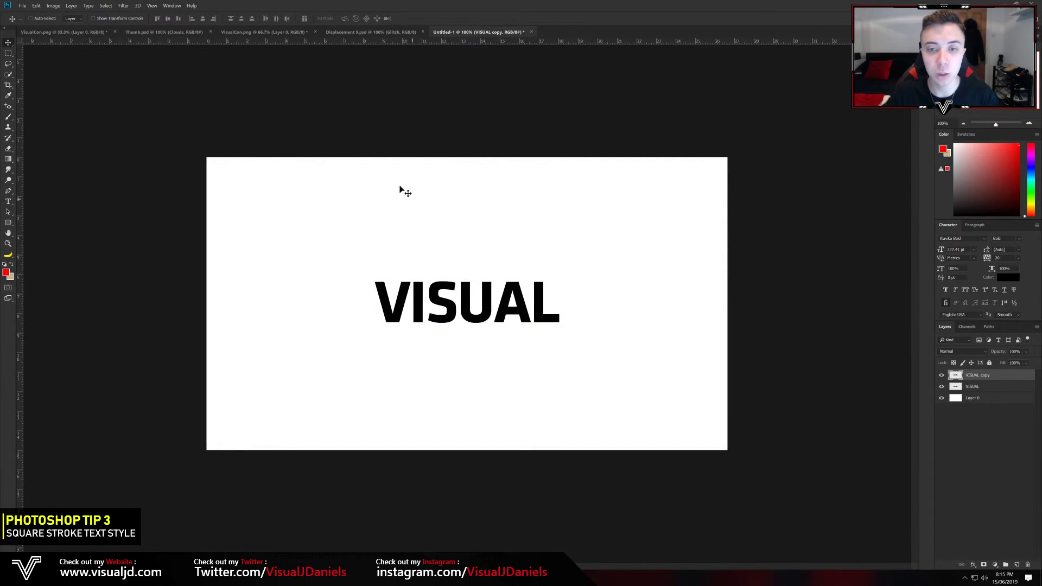
# Apply Filter > Other > Minimum to the copy with radius 14 px and Squareness preserved
pyautogui.click(123, 5)
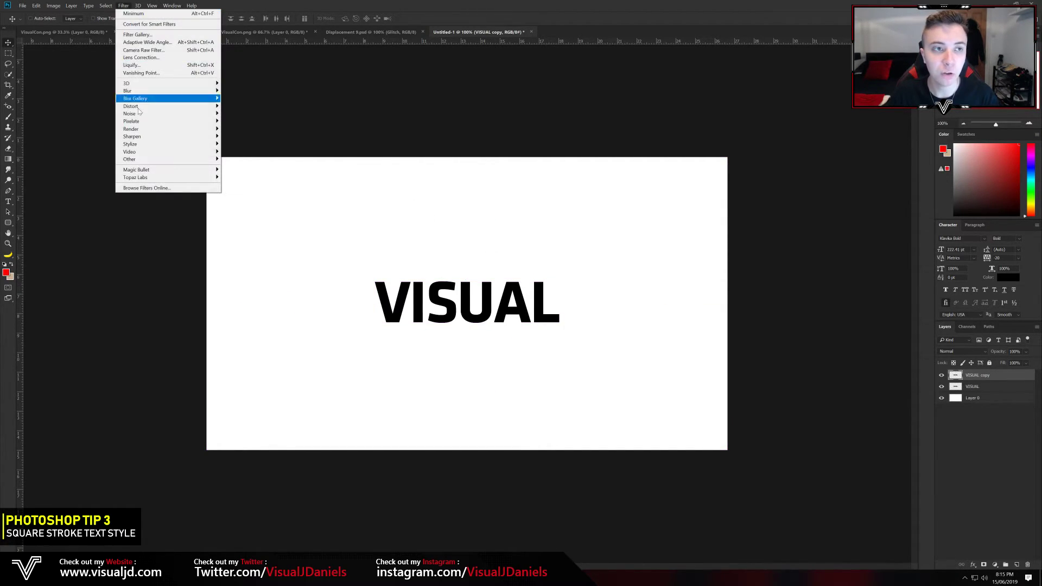
pyautogui.moveTo(142, 160)
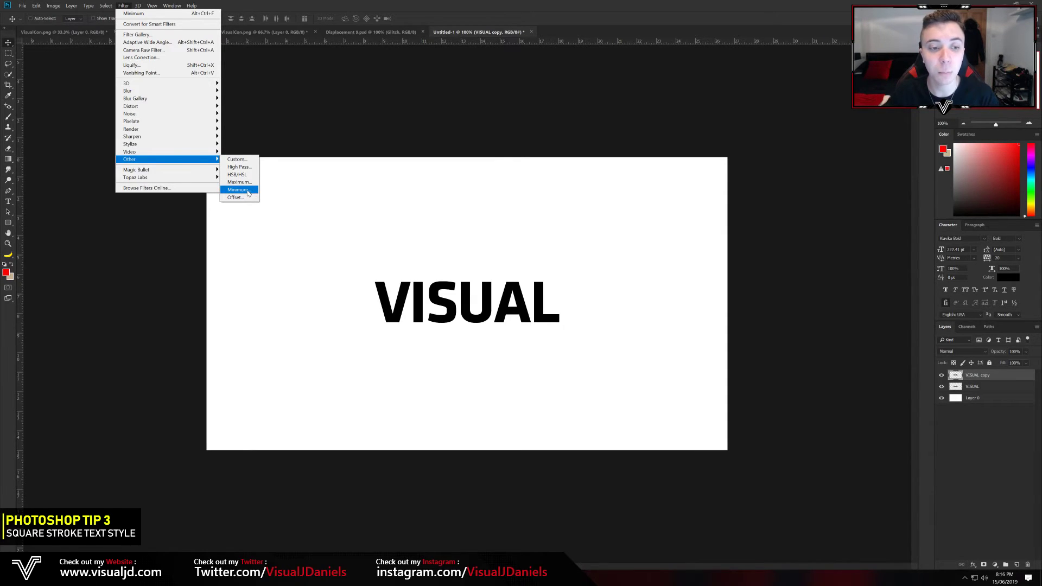
pyautogui.click(238, 190)
pyautogui.moveTo(490, 133); pyautogui.dragTo(508, 84)
pyautogui.click(516, 224)
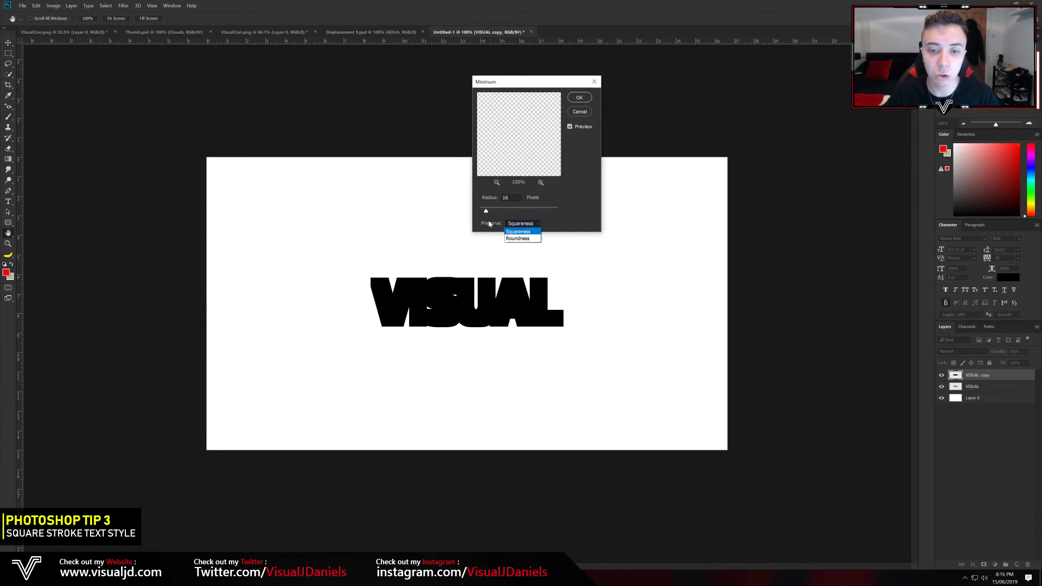
pyautogui.click(518, 232)
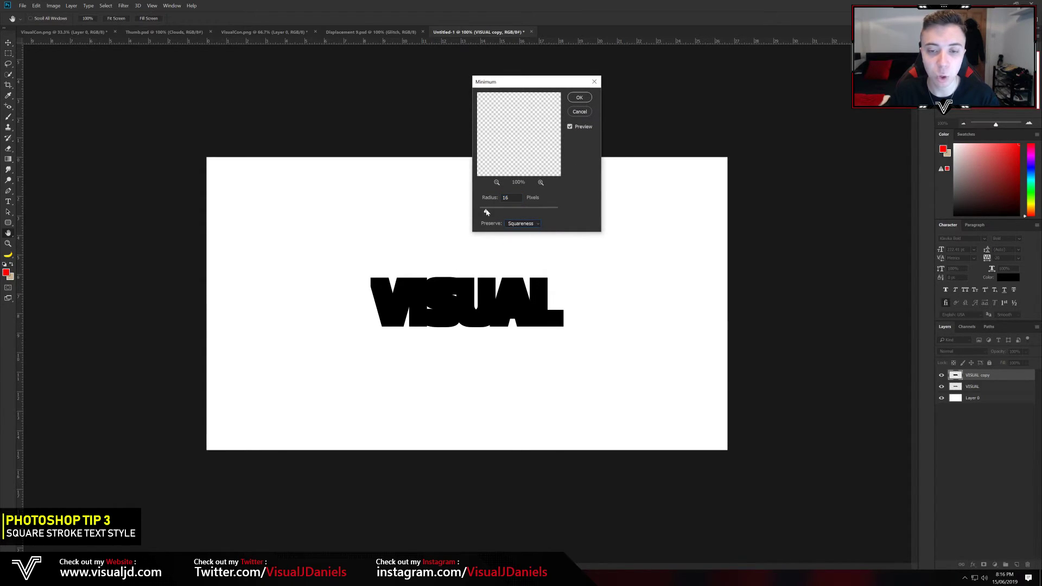
pyautogui.click(488, 213)
pyautogui.moveTo(486, 213); pyautogui.dragTo(485, 213)
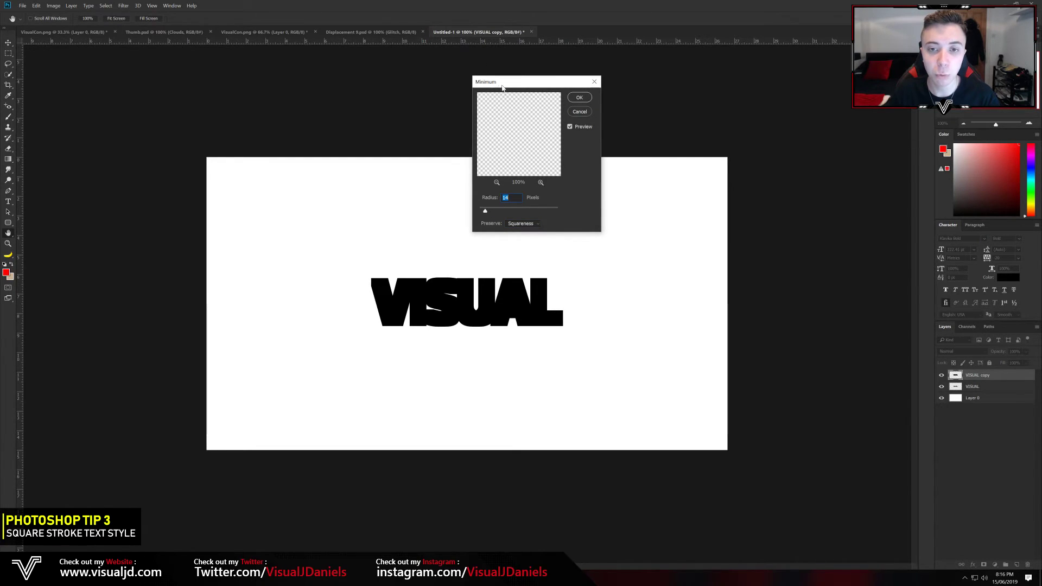
pyautogui.moveTo(497, 82); pyautogui.dragTo(558, 58)
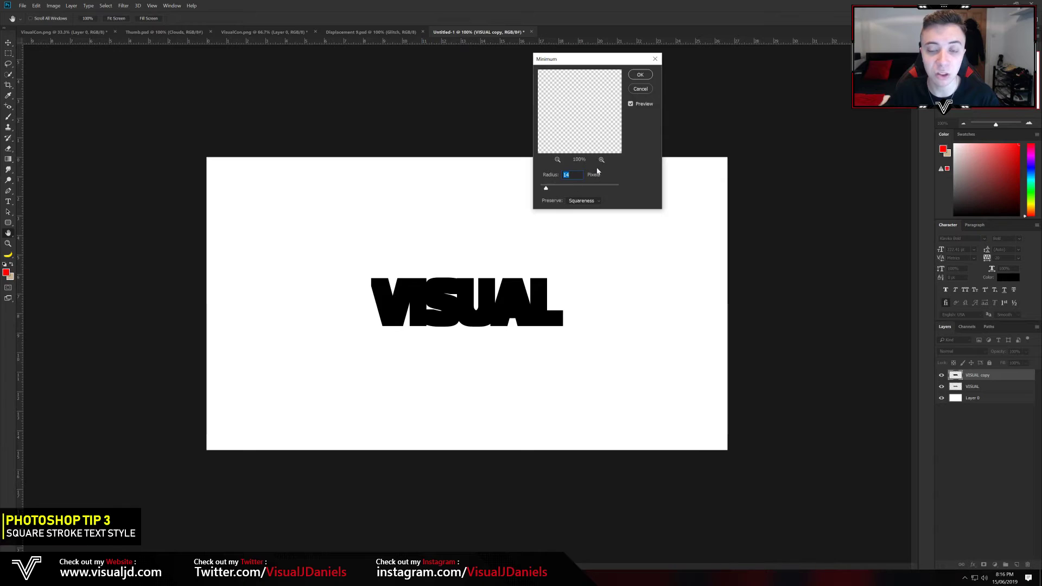
pyautogui.click(640, 74)
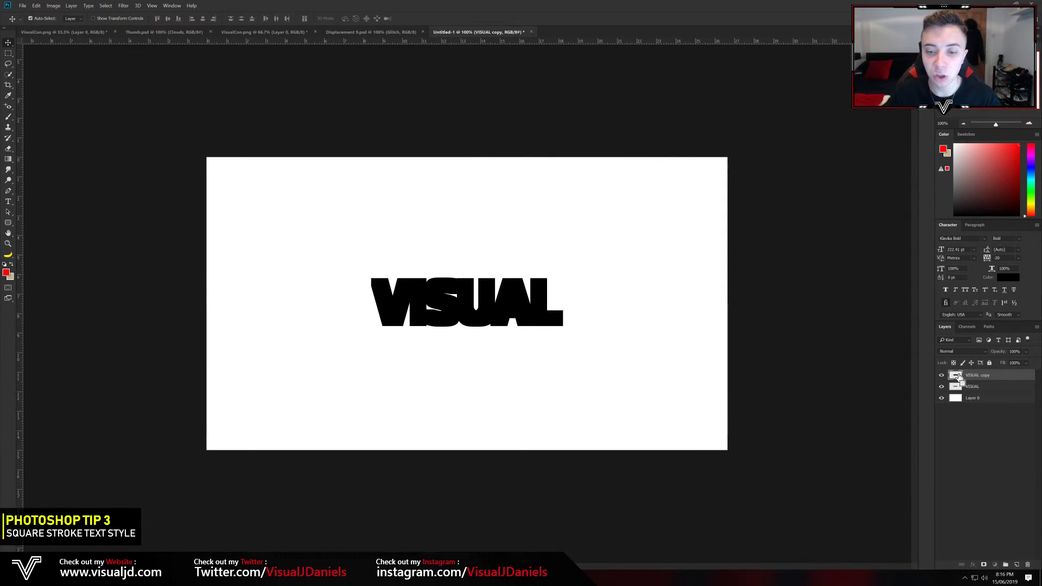
# Move VISUAL copy below VISUAL and give it a dark red Color Overlay to form the outline
pyautogui.moveTo(997, 377); pyautogui.dragTo(995, 392)
pyautogui.doubleClick(1000, 387)
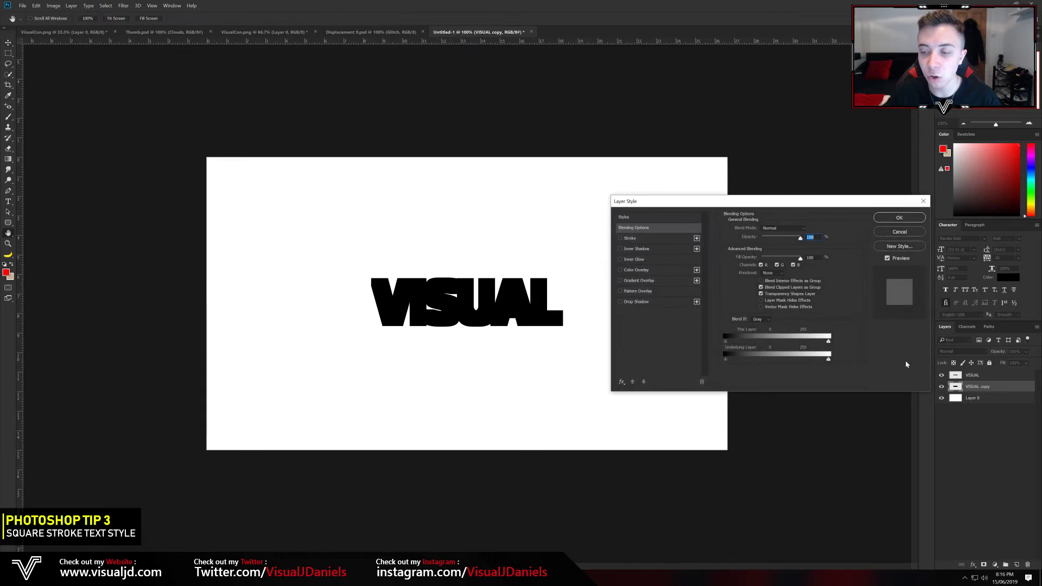
pyautogui.click(638, 270)
pyautogui.click(809, 230)
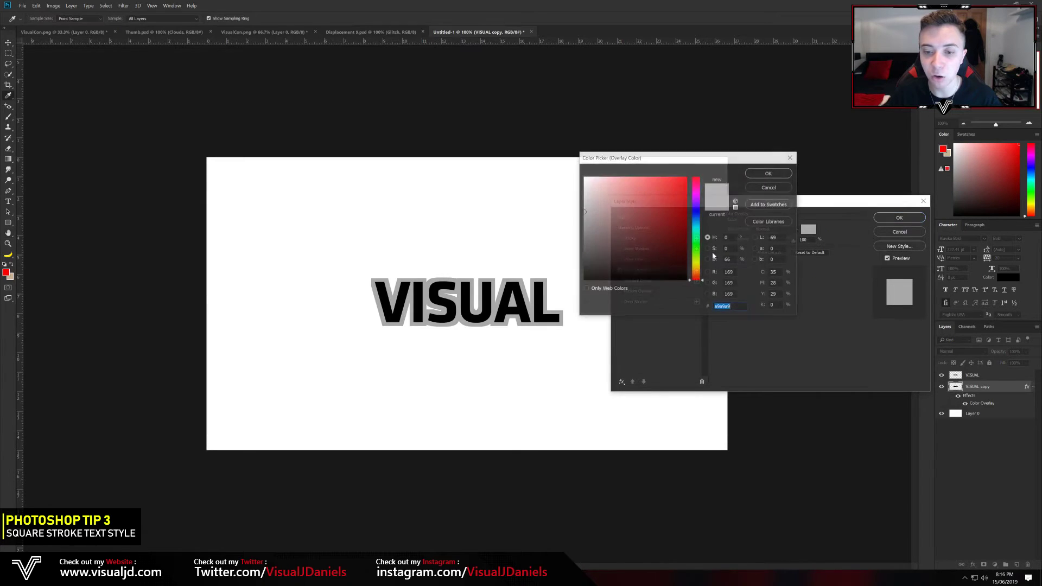
pyautogui.moveTo(646, 270); pyautogui.dragTo(683, 222)
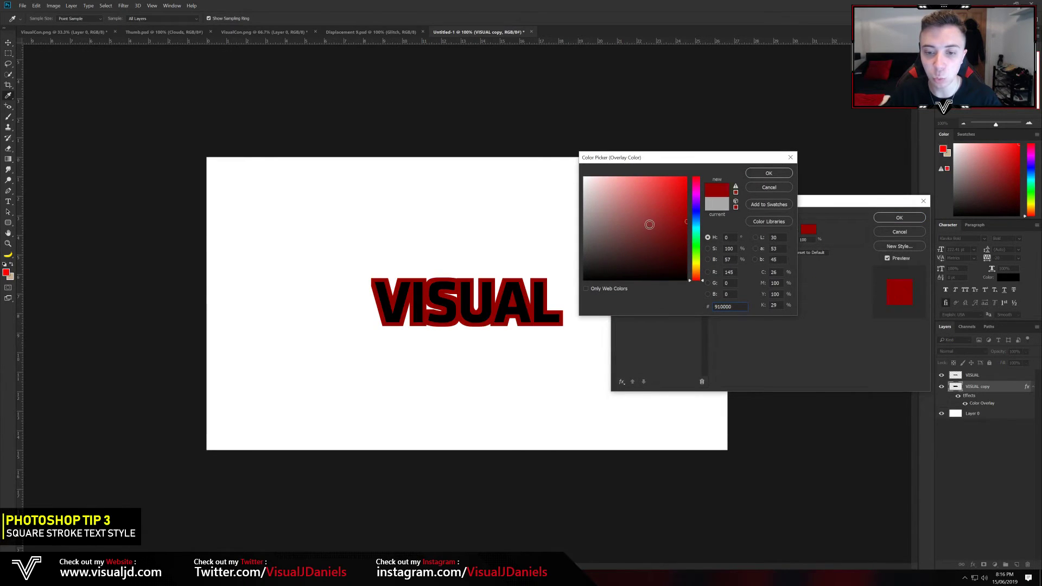
pyautogui.click(640, 214)
pyautogui.press('Escape')
pyautogui.press('Return')
pyautogui.press('v')
pyautogui.hotkey('ctrl', '+')
pyautogui.hotkey('ctrl', '+')
pyautogui.hotkey('ctrl', '-')
pyautogui.hotkey('ctrl', '-')
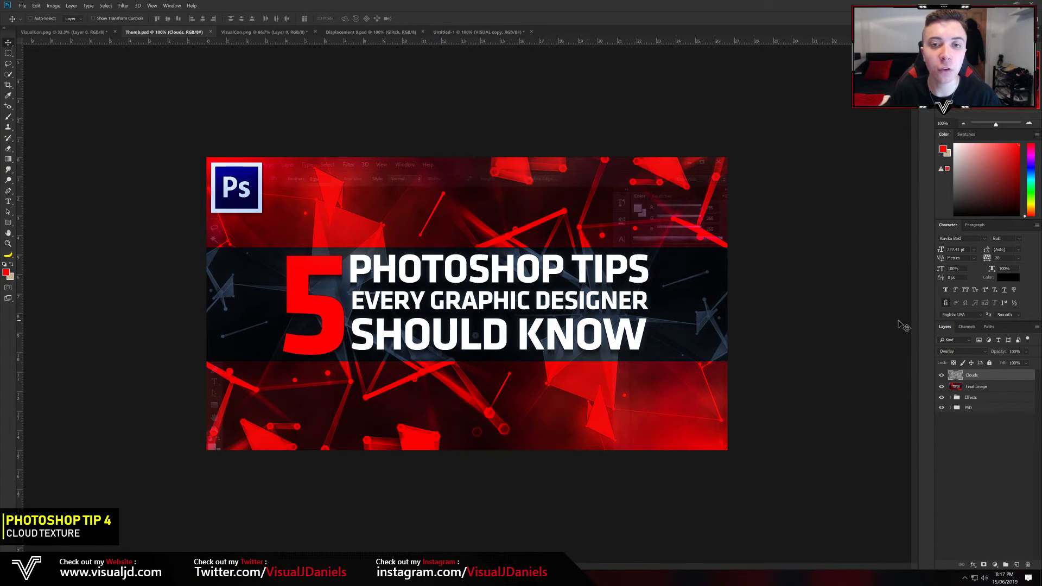
# Hide and re-show the Clouds layer, then zoom in and pan across the thumbnail to compare
pyautogui.click(943, 376)
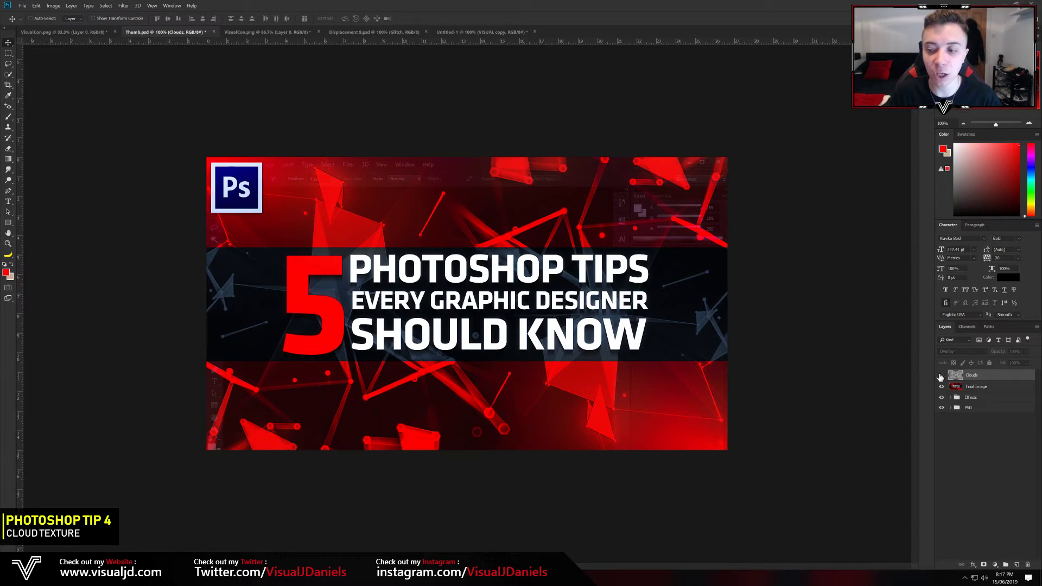
pyautogui.click(941, 376)
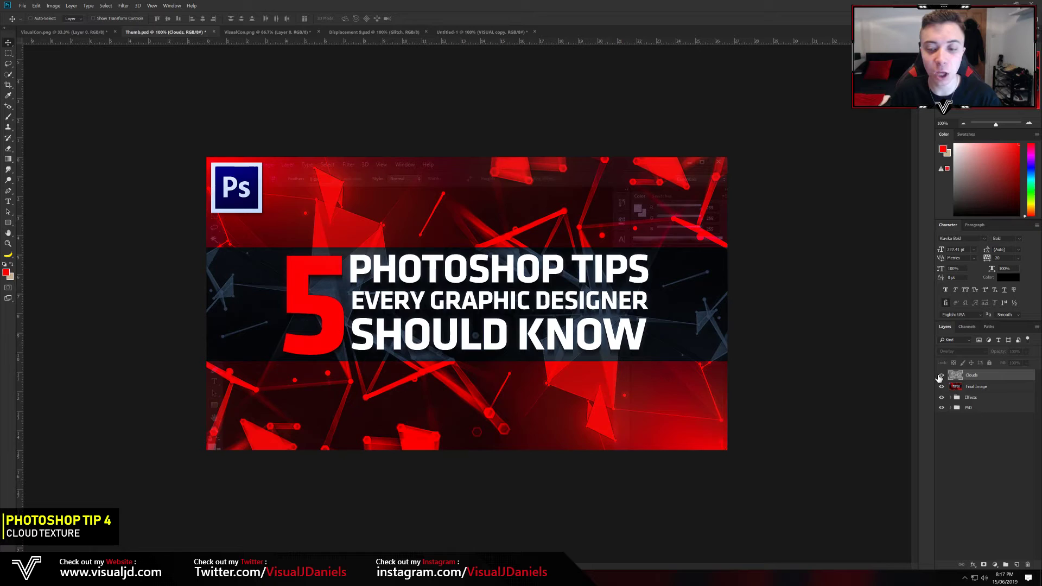
pyautogui.hotkey('ctrl', '+')
pyautogui.scroll(-2, 530, 484)
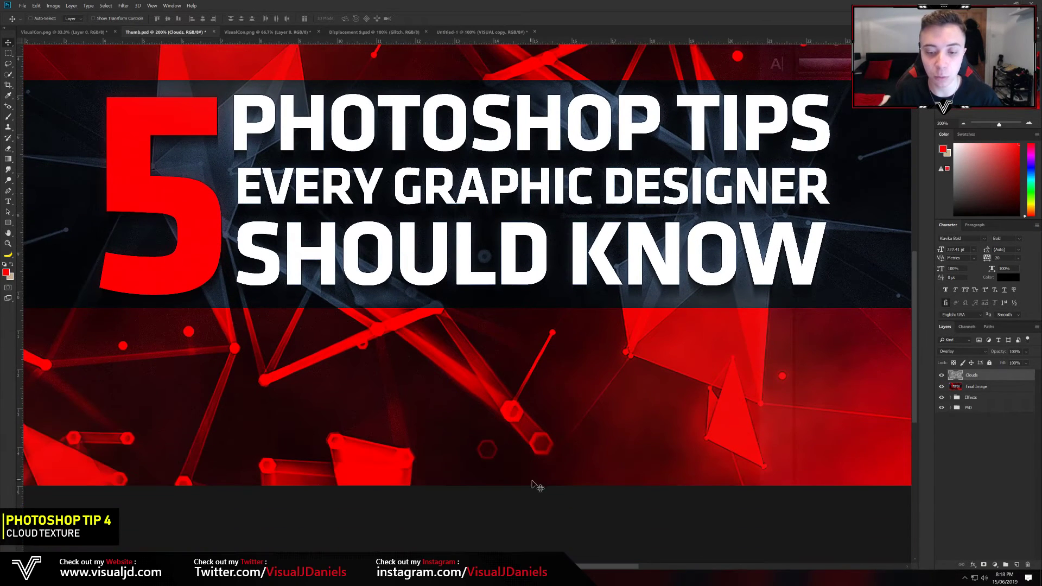
pyautogui.moveTo(597, 564); pyautogui.dragTo(660, 564)
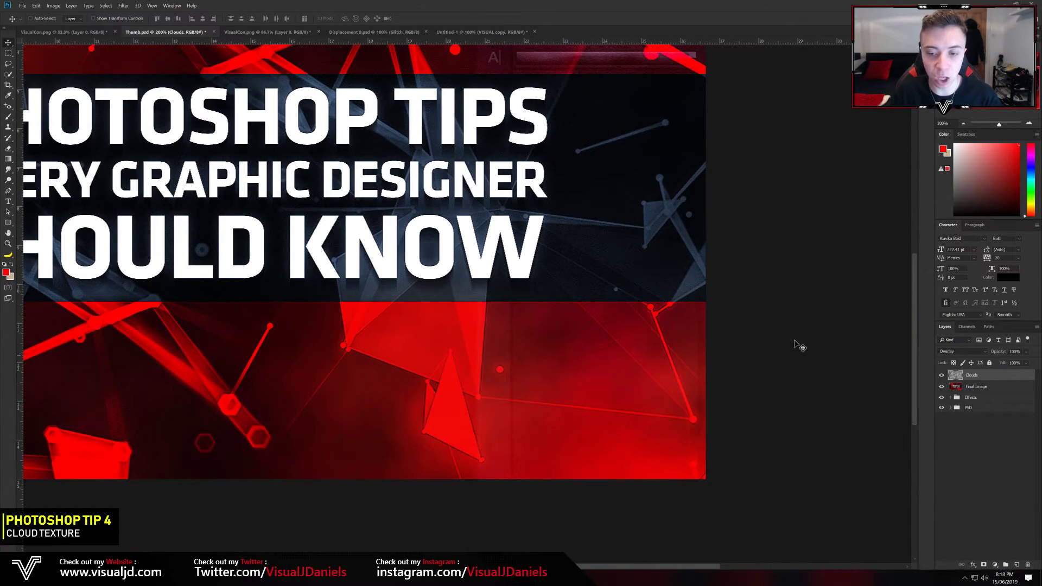
pyautogui.scroll(1, 678, 391)
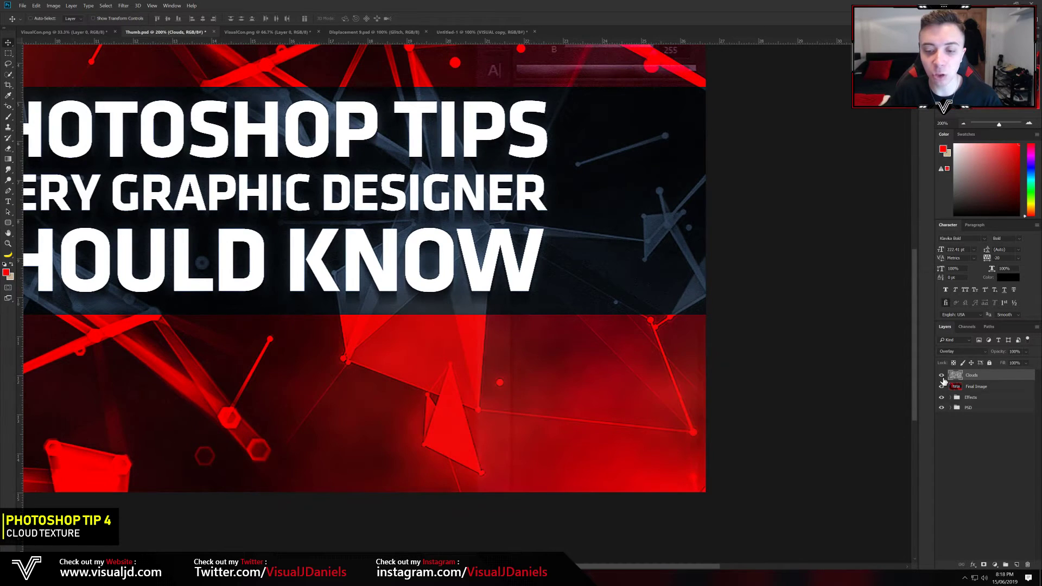
pyautogui.moveTo(614, 565); pyautogui.dragTo(551, 565)
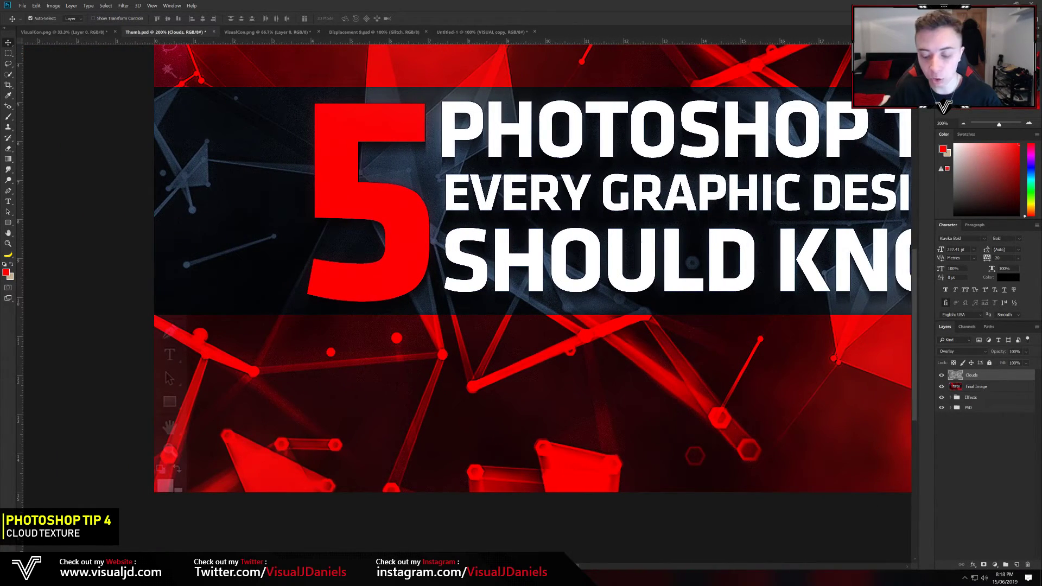
pyautogui.hotkey('ctrl', '-')
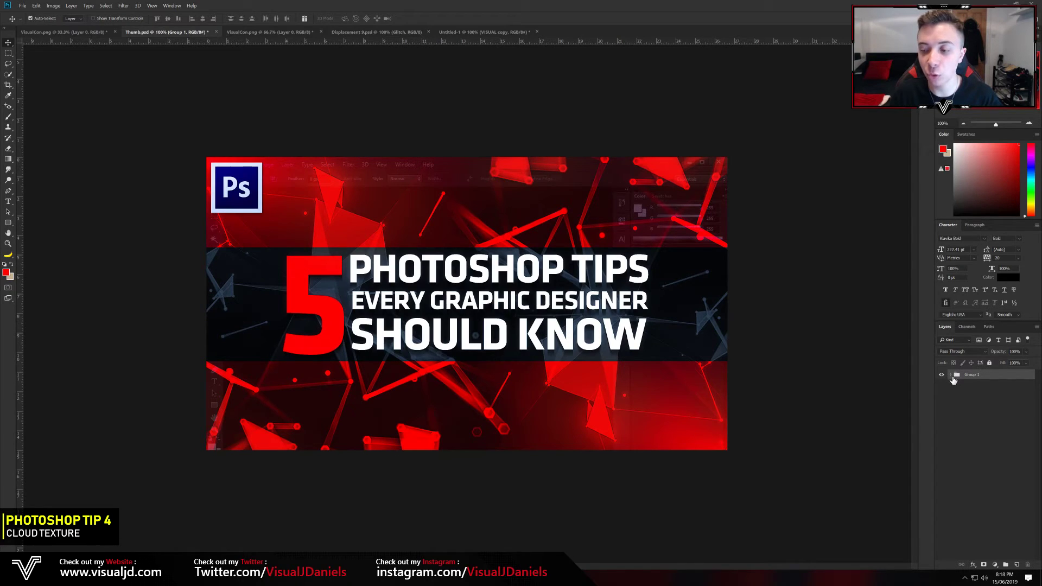
# Duplicate Group 1, merge the copy into one layer, and duplicate that merged layer
pyautogui.hotkey('ctrl', 'j')
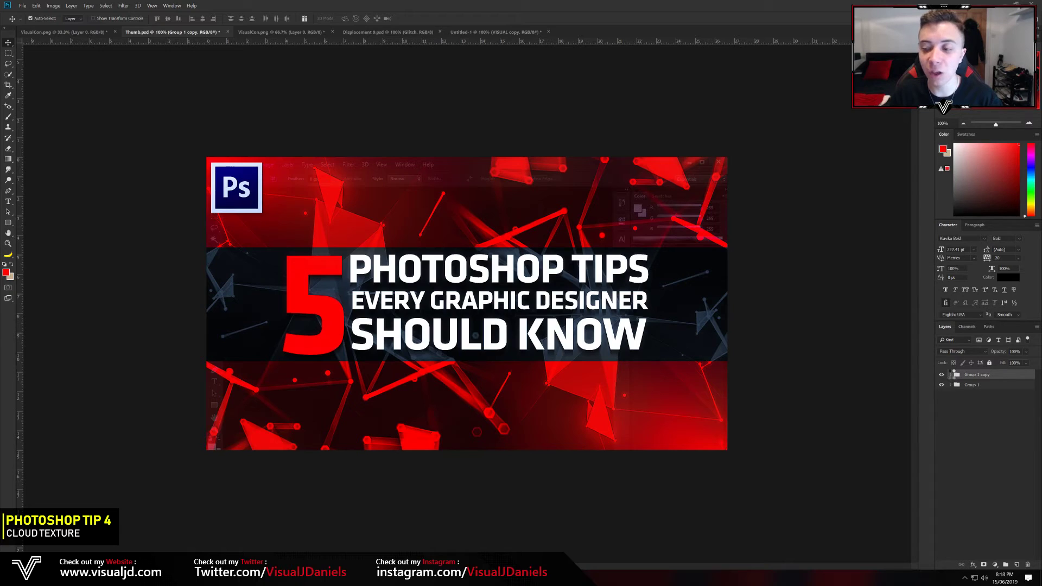
pyautogui.hotkey('ctrl', 'e')
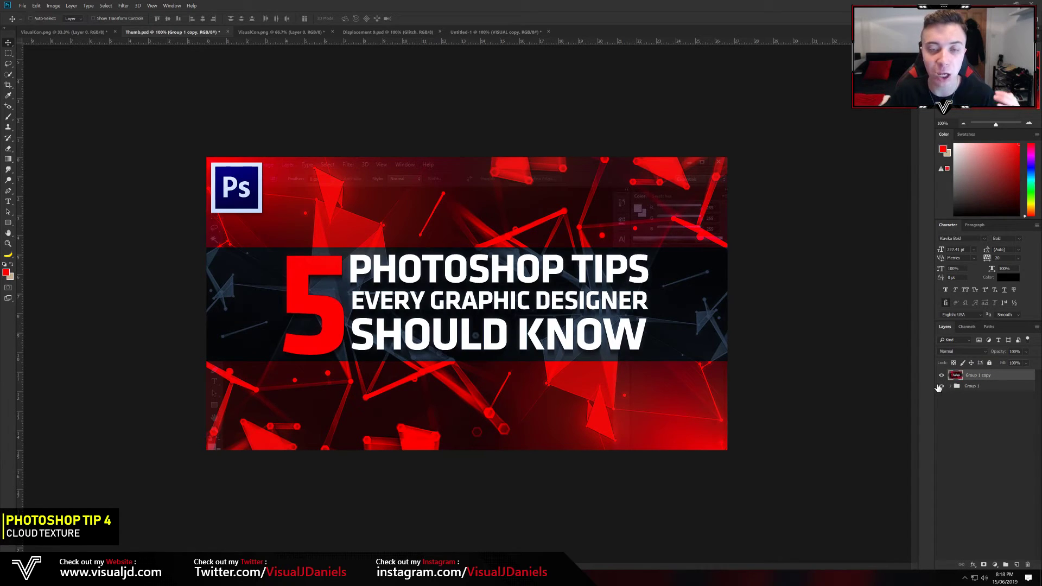
pyautogui.hotkey('ctrl', 'j')
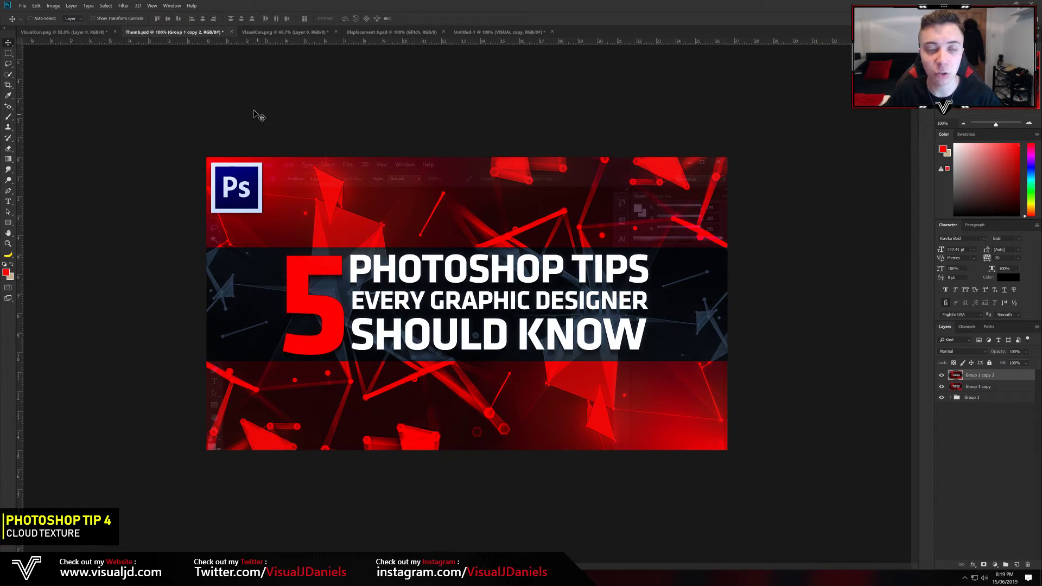
# Fill the top layer with clouds using Filter > Render > Clouds
pyautogui.click(123, 5)
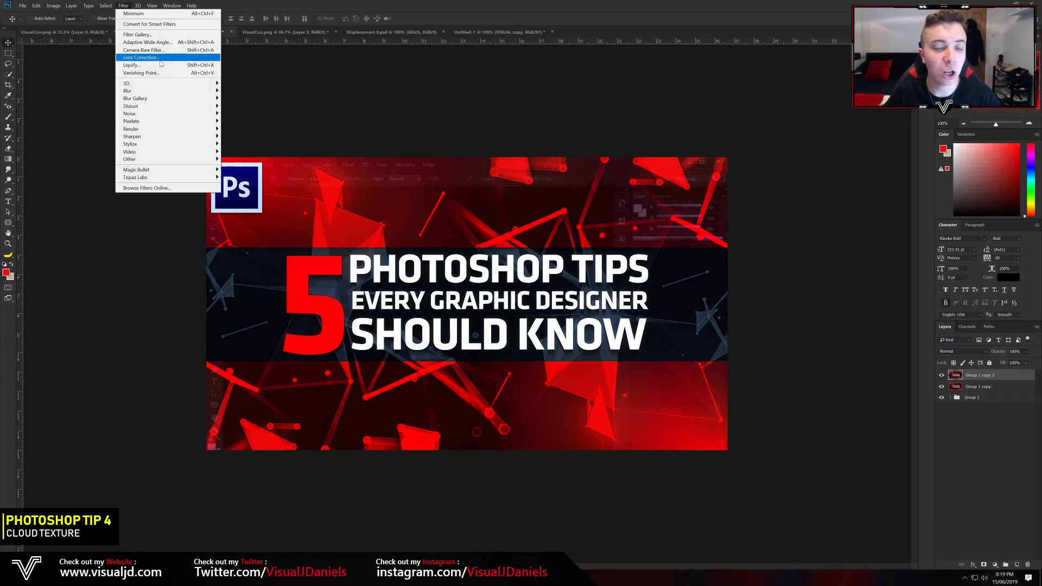
pyautogui.moveTo(160, 129)
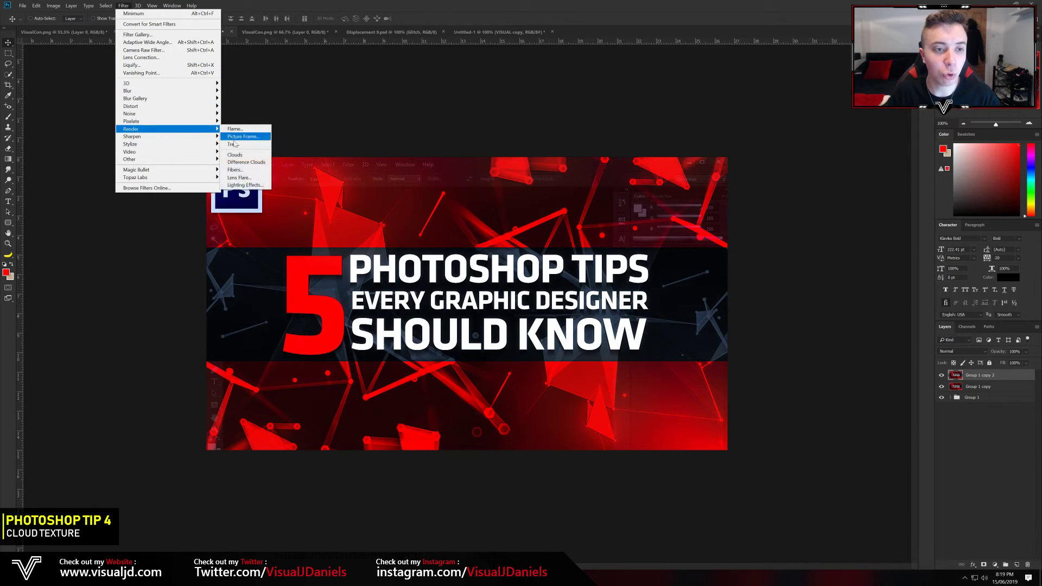
pyautogui.click(235, 155)
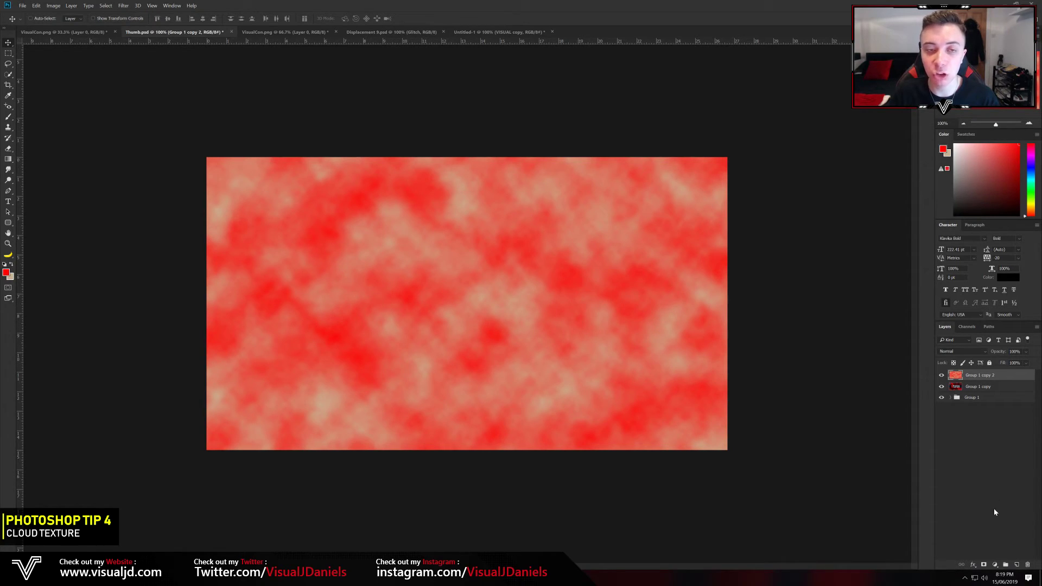
# Add a Gradient Map adjustment layer set to the Black, White preset
pyautogui.click(994, 565)
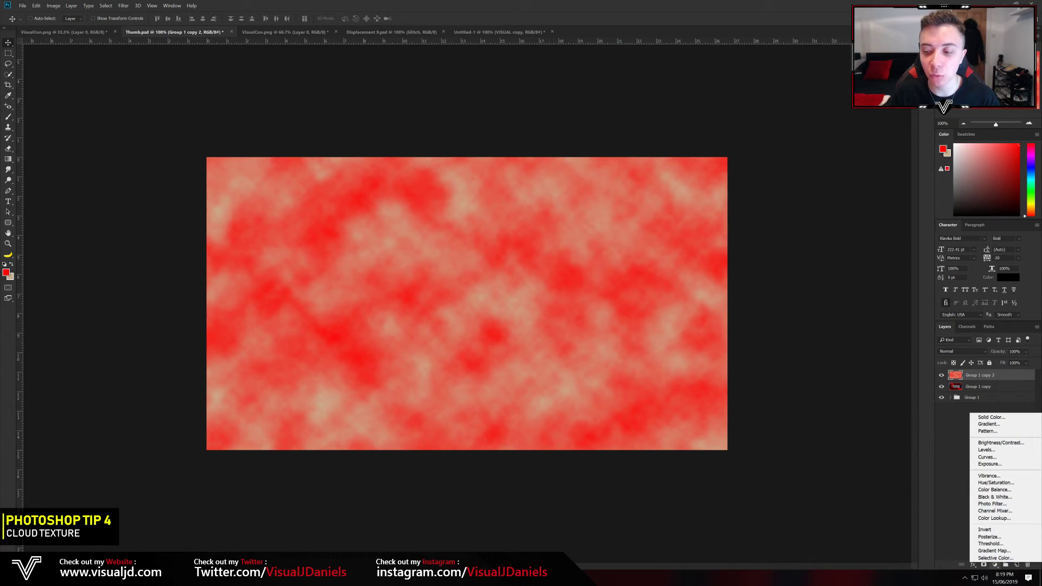
pyautogui.click(991, 551)
pyautogui.moveTo(720, 297); pyautogui.dragTo(697, 85)
pyautogui.click(683, 111)
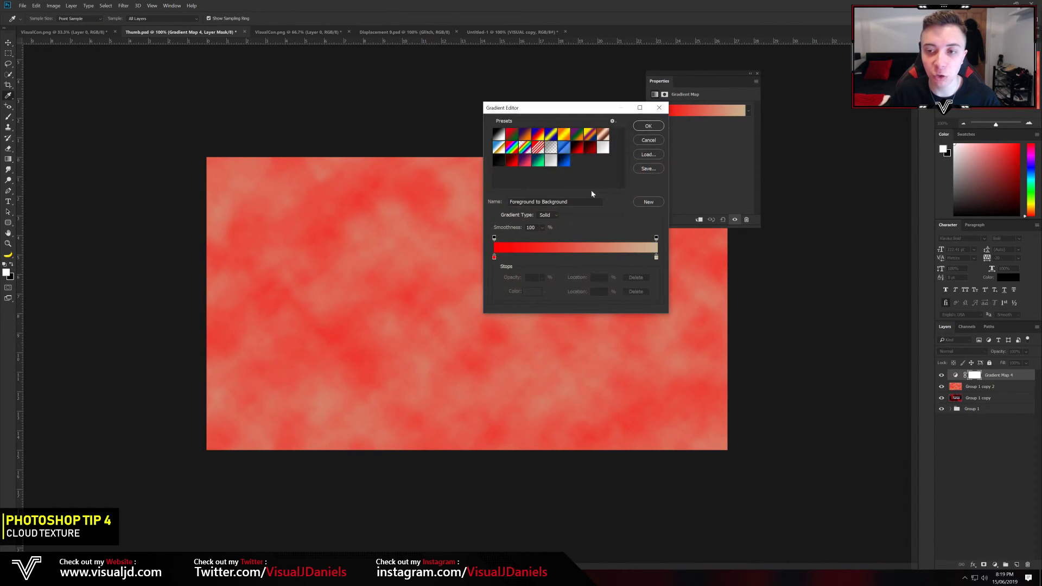
pyautogui.click(498, 136)
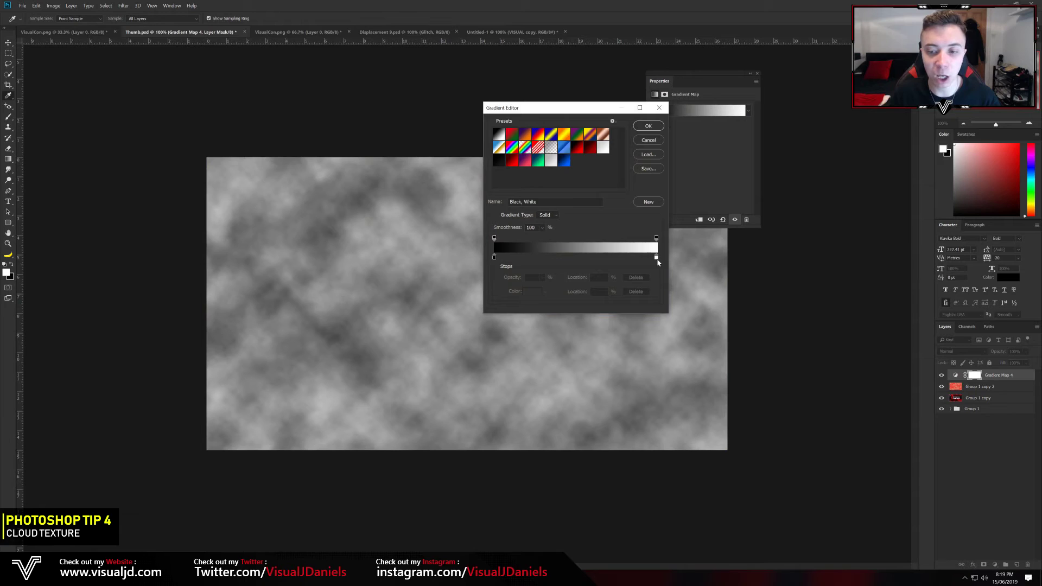
# Clip the gradient map to the clouds layer and merge them into one layer
pyautogui.rightClick(996, 371)
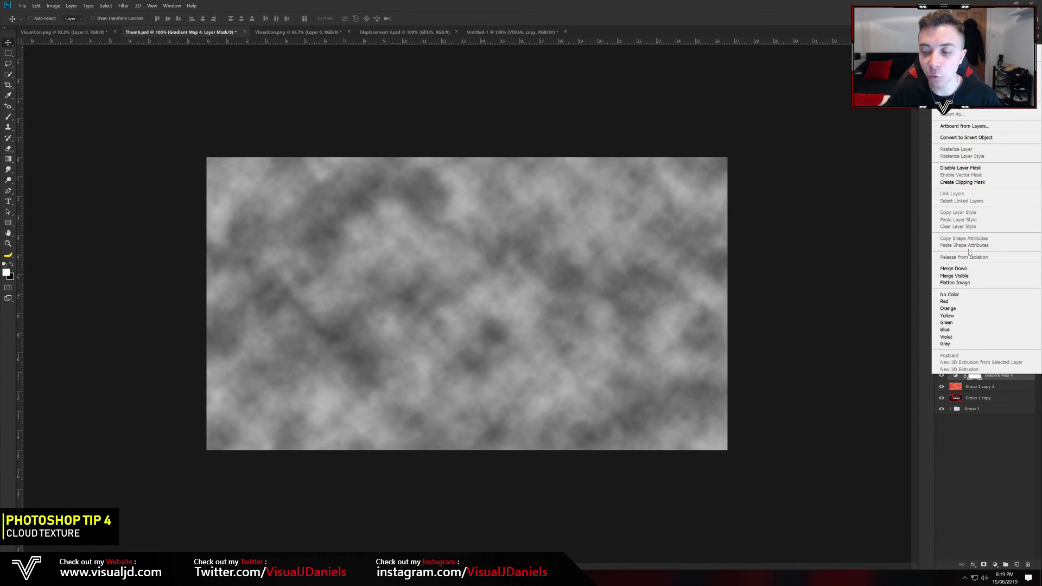
pyautogui.click(956, 183)
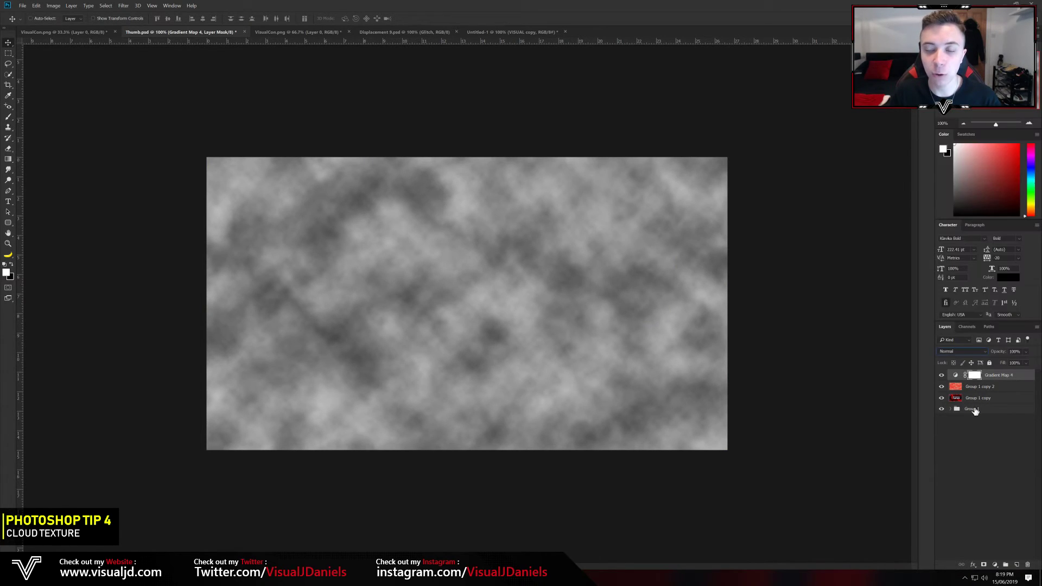
pyautogui.rightClick(1010, 375)
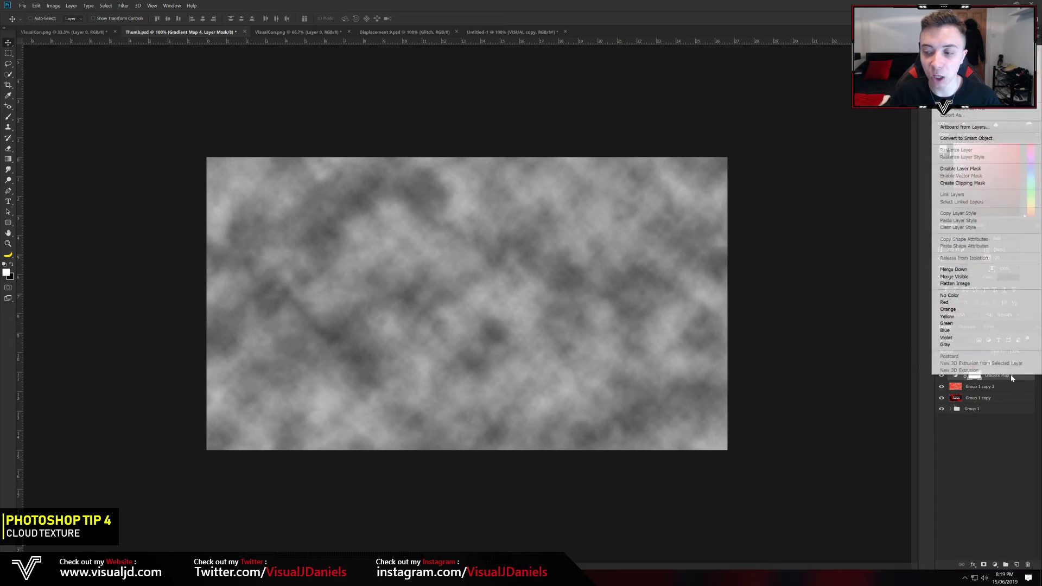
pyautogui.click(966, 185)
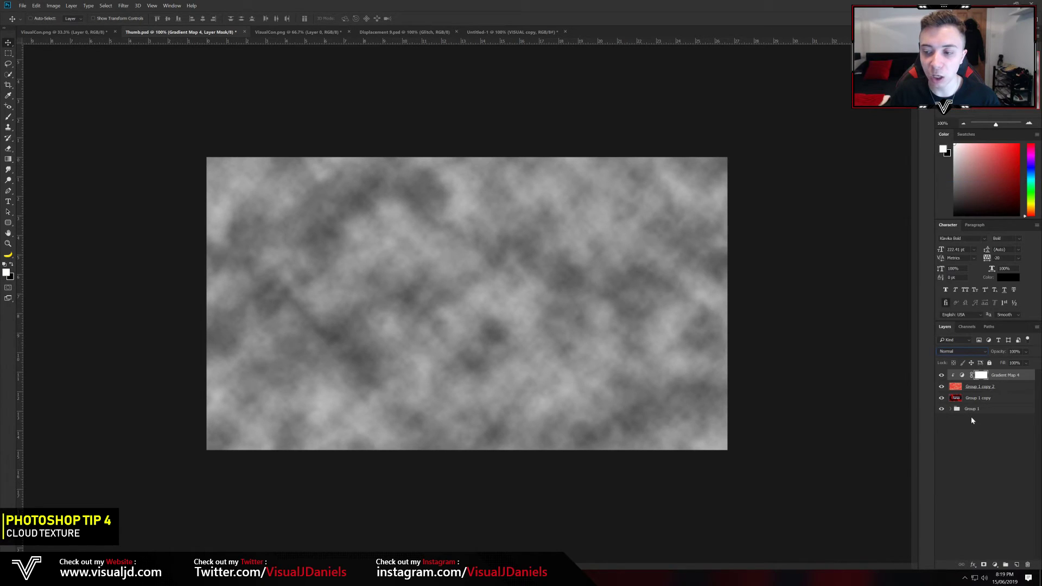
pyautogui.click(1002, 388)
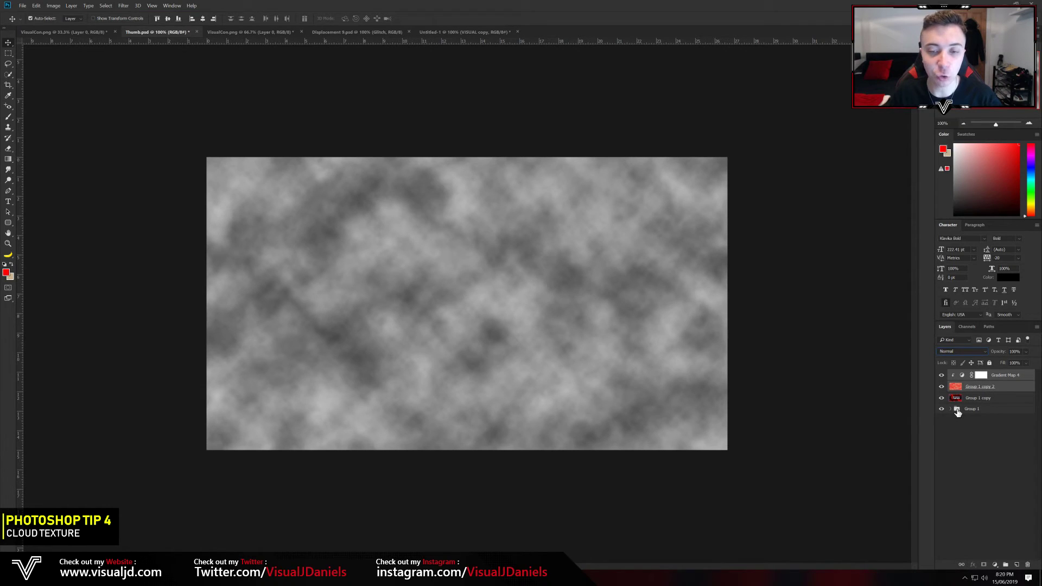
pyautogui.hotkey('ctrl', 'e')
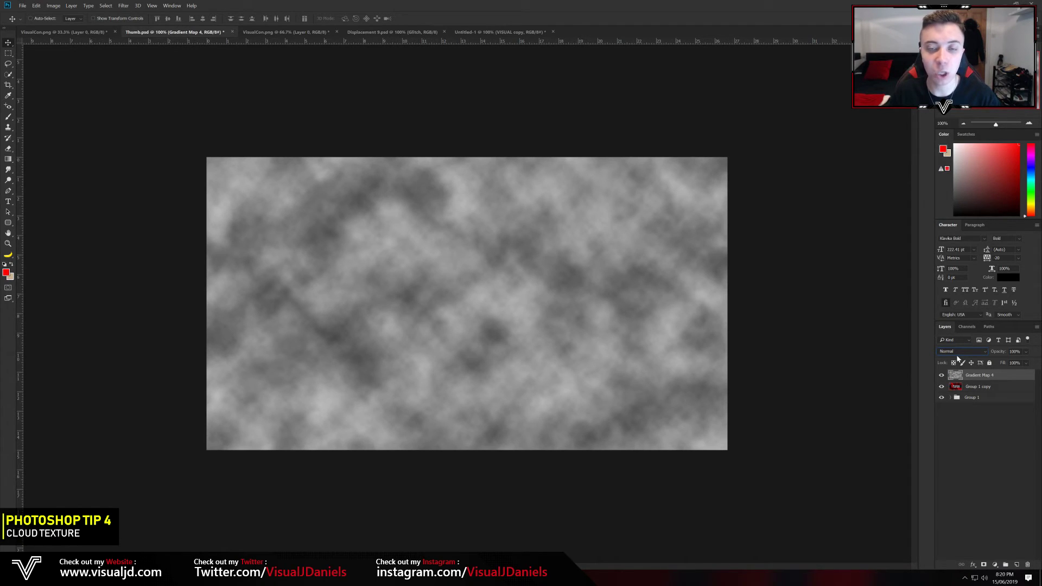
# Set the merged clouds layer's blend mode to Overlay
pyautogui.click(958, 354)
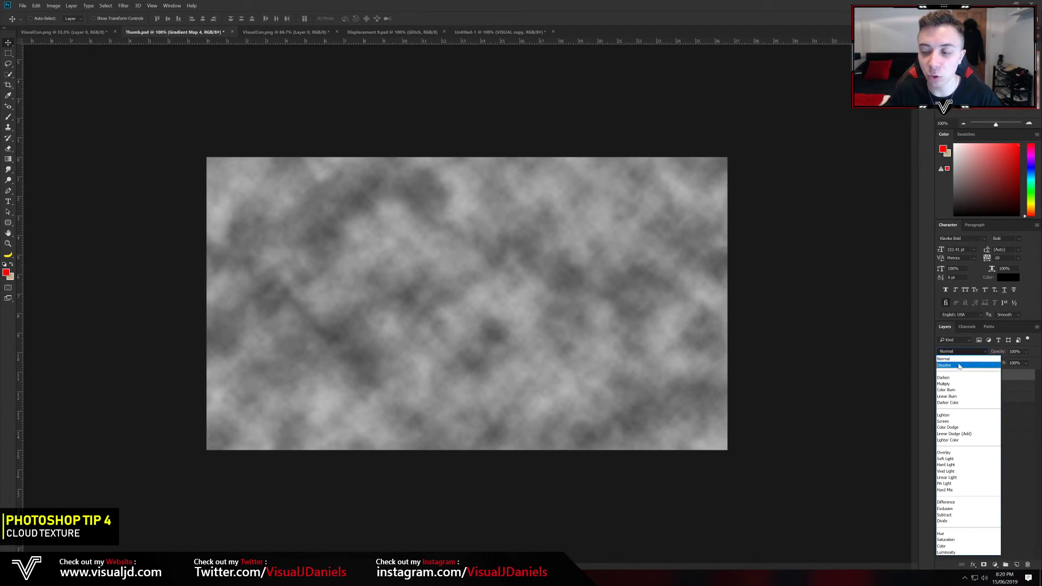
pyautogui.click(944, 453)
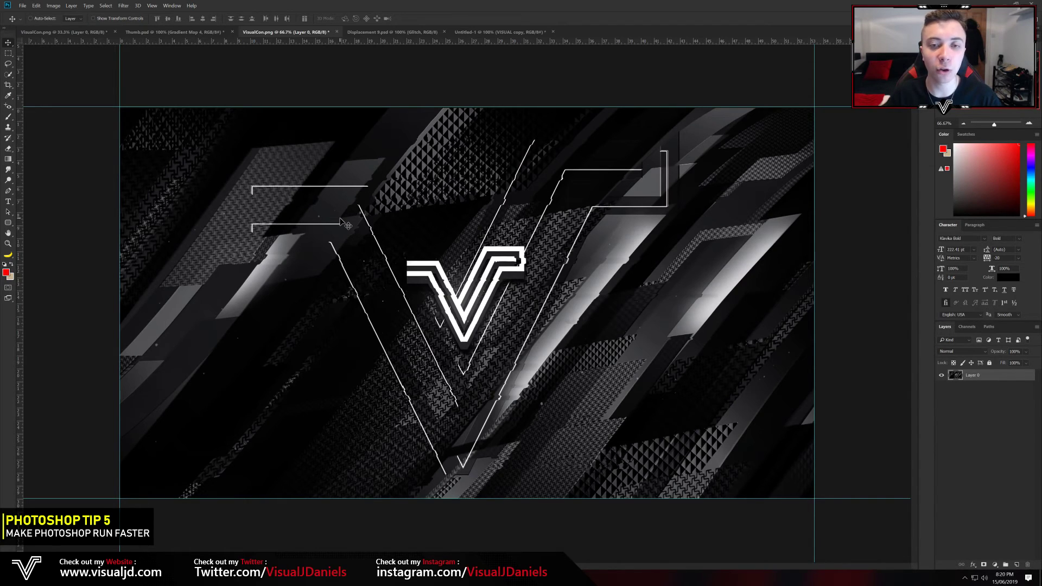
# Open the Performance page under Edit > Preferences
pyautogui.click(36, 6)
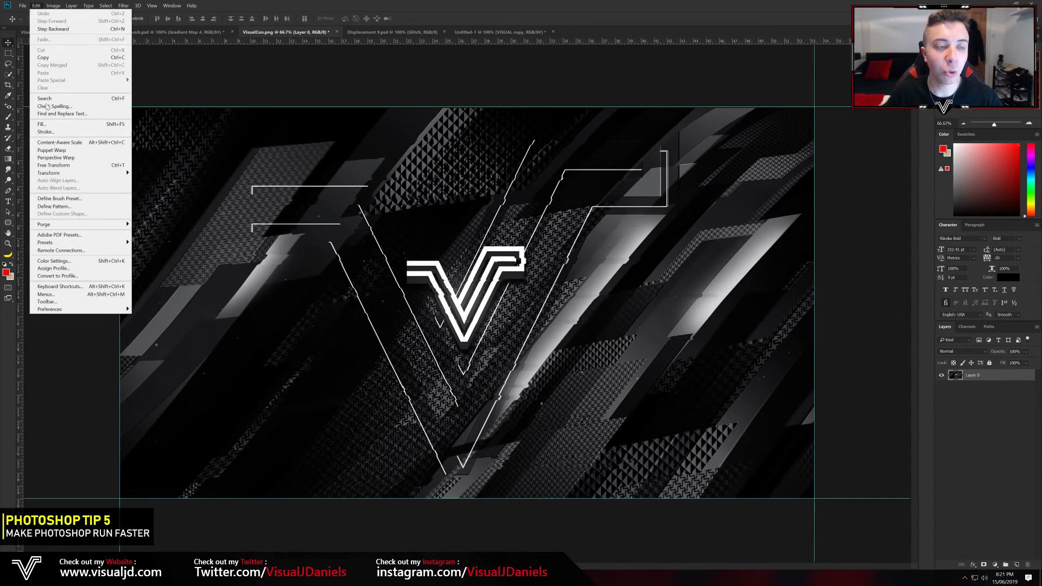
pyautogui.moveTo(63, 312)
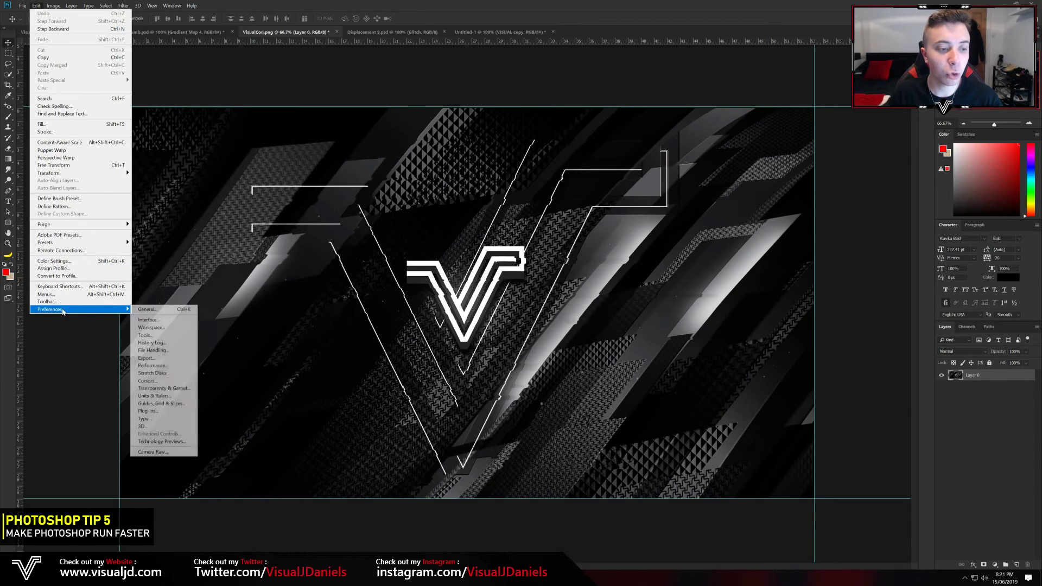
pyautogui.click(157, 373)
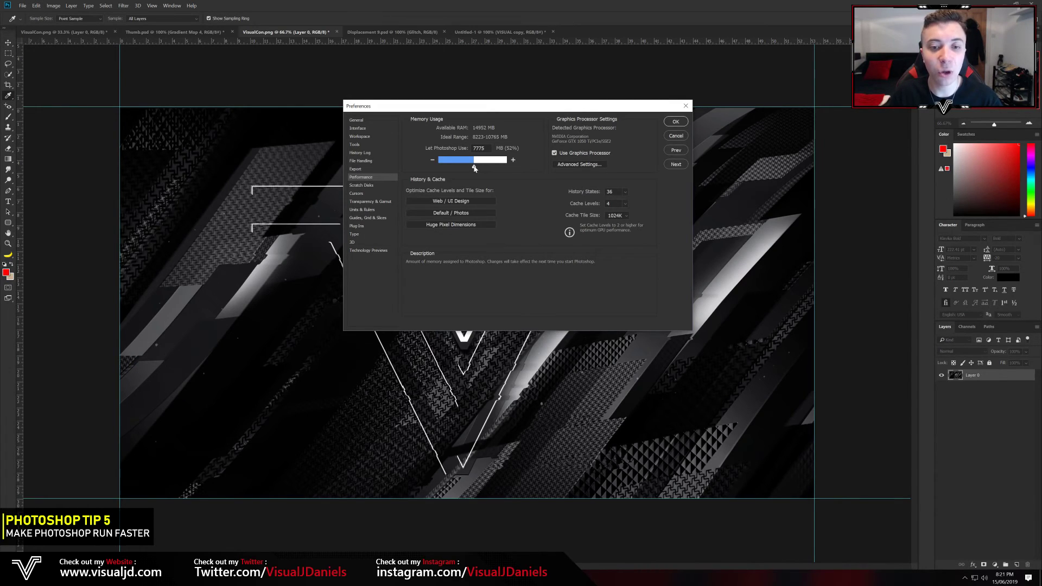
# Raise Photoshop's memory to 8237 MB, set History States to 23, and confirm with OK
pyautogui.moveTo(474, 168)
pyautogui.mouseDown()
pyautogui.moveTo(487, 170)
pyautogui.moveTo(466, 169)
pyautogui.moveTo(477, 170)
pyautogui.mouseUp()
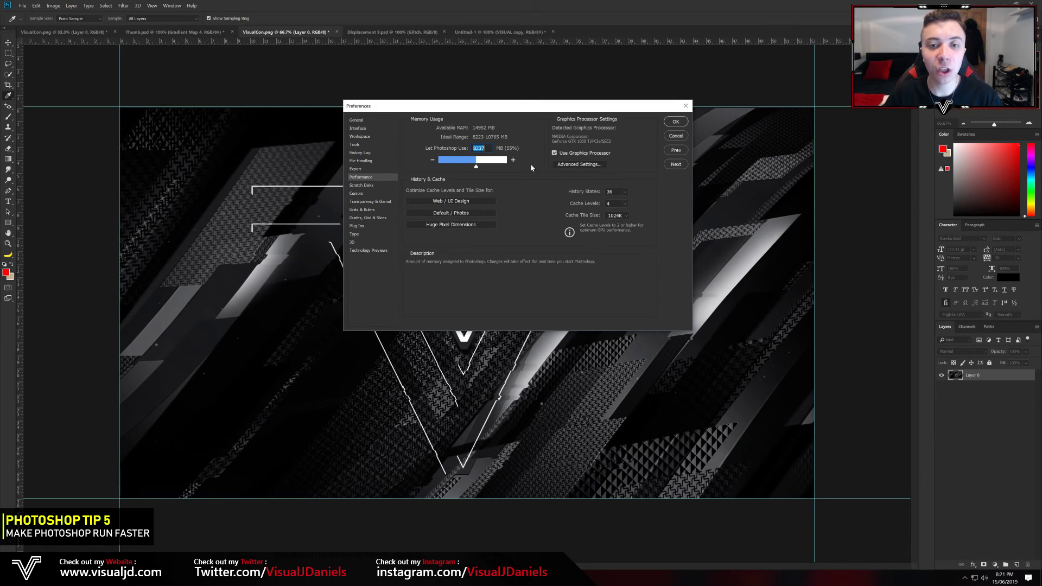
pyautogui.click(626, 203)
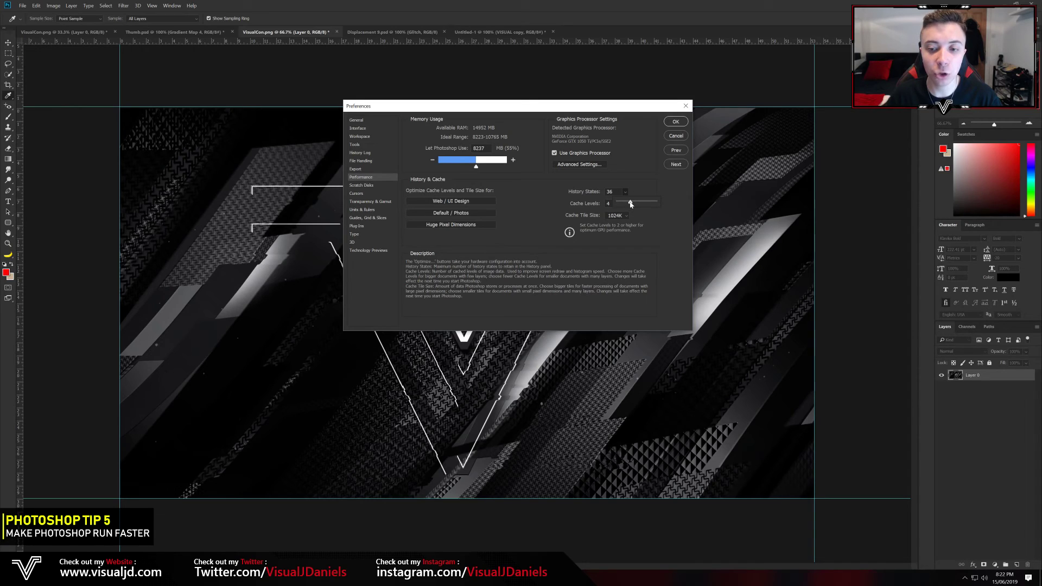
pyautogui.moveTo(630, 202); pyautogui.dragTo(625, 204)
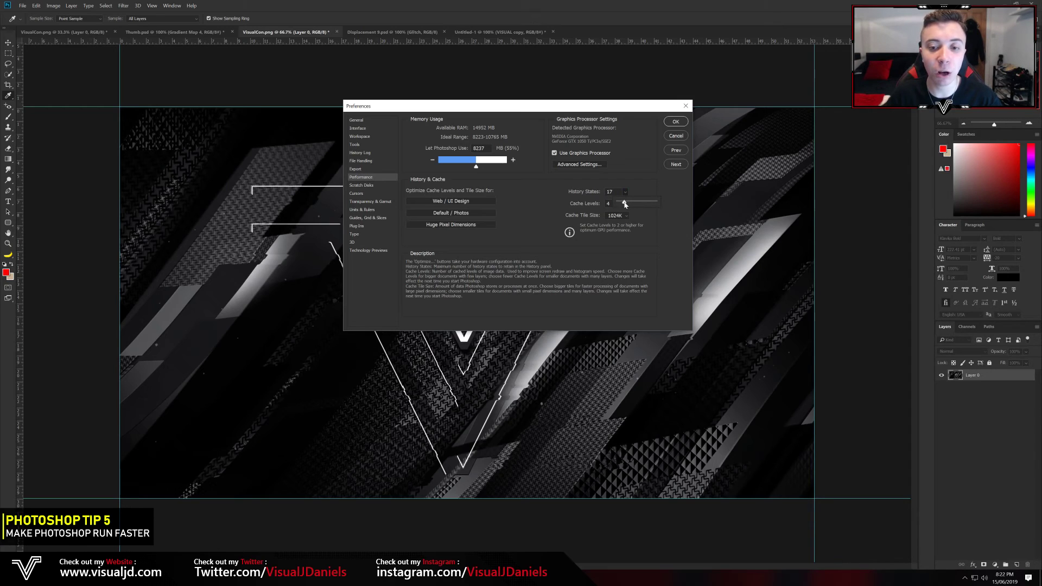
pyautogui.moveTo(625, 204)
pyautogui.mouseDown()
pyautogui.moveTo(645, 205)
pyautogui.moveTo(627, 204)
pyautogui.mouseUp()
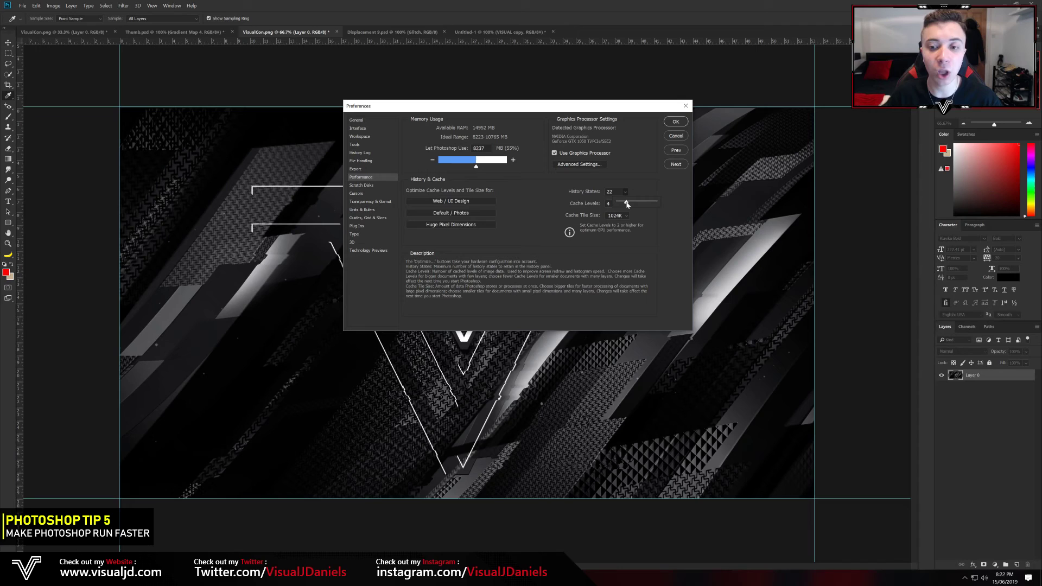
pyautogui.moveTo(627, 204); pyautogui.dragTo(627, 203)
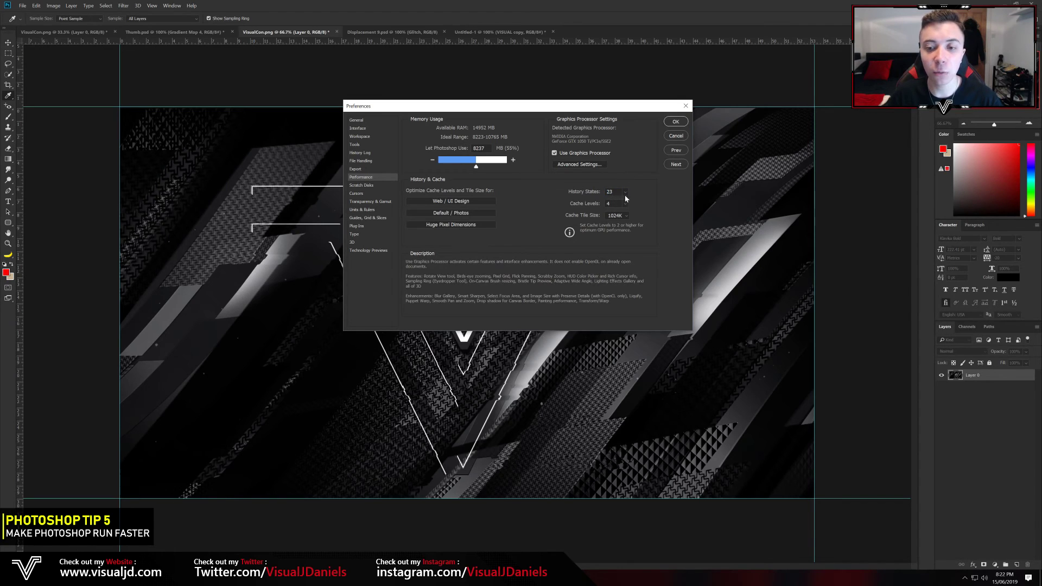
pyautogui.click(676, 122)
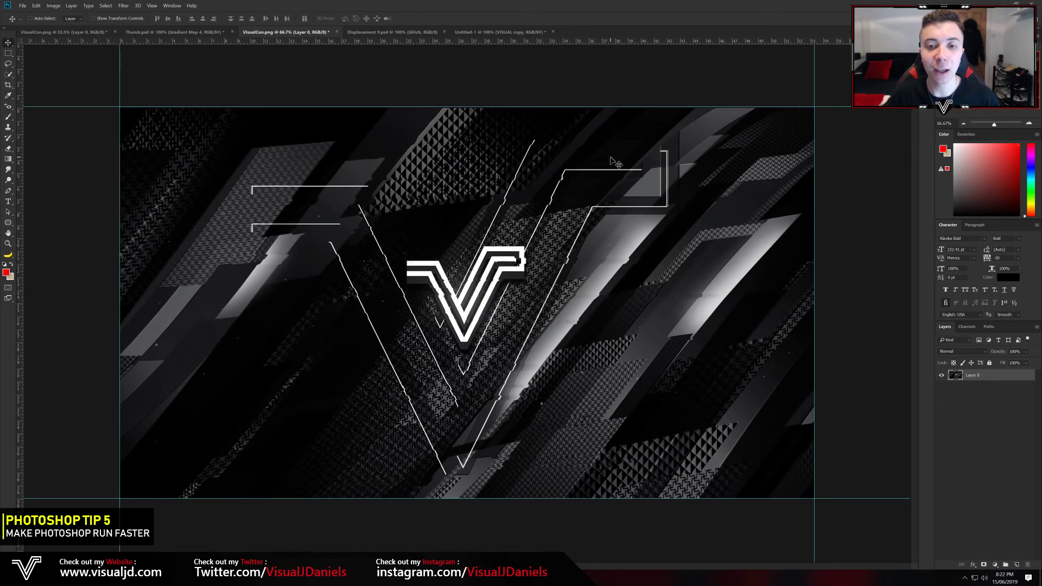